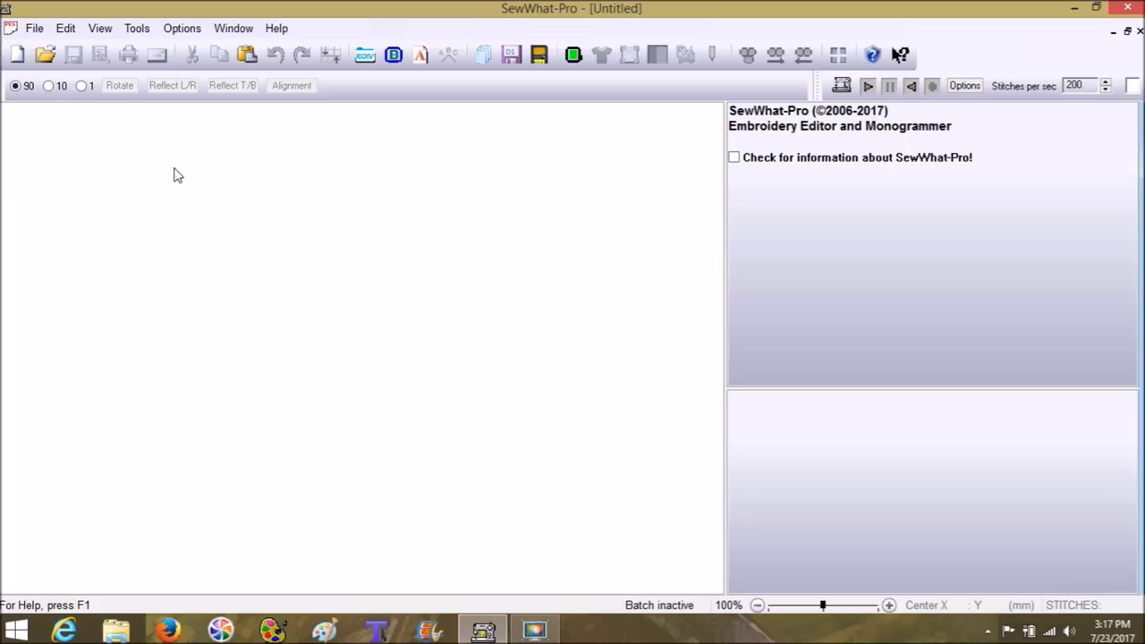
Step: Browse to My Passport (G:) > Stephanie > Embroidery > Planet Applique > Fonts
click(44, 55)
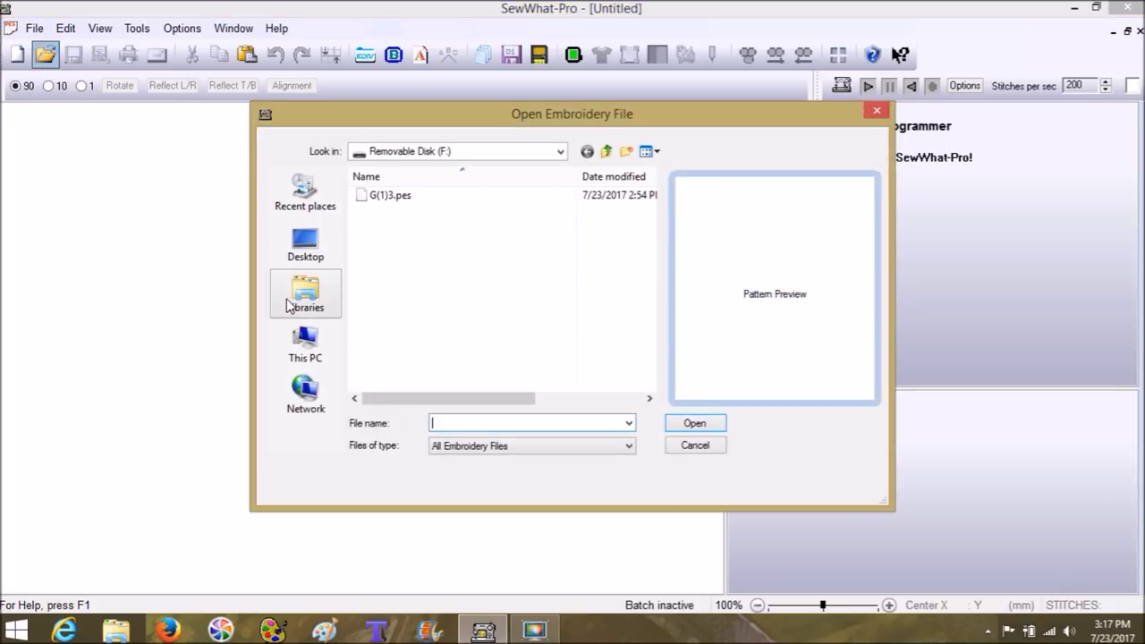
click(297, 343)
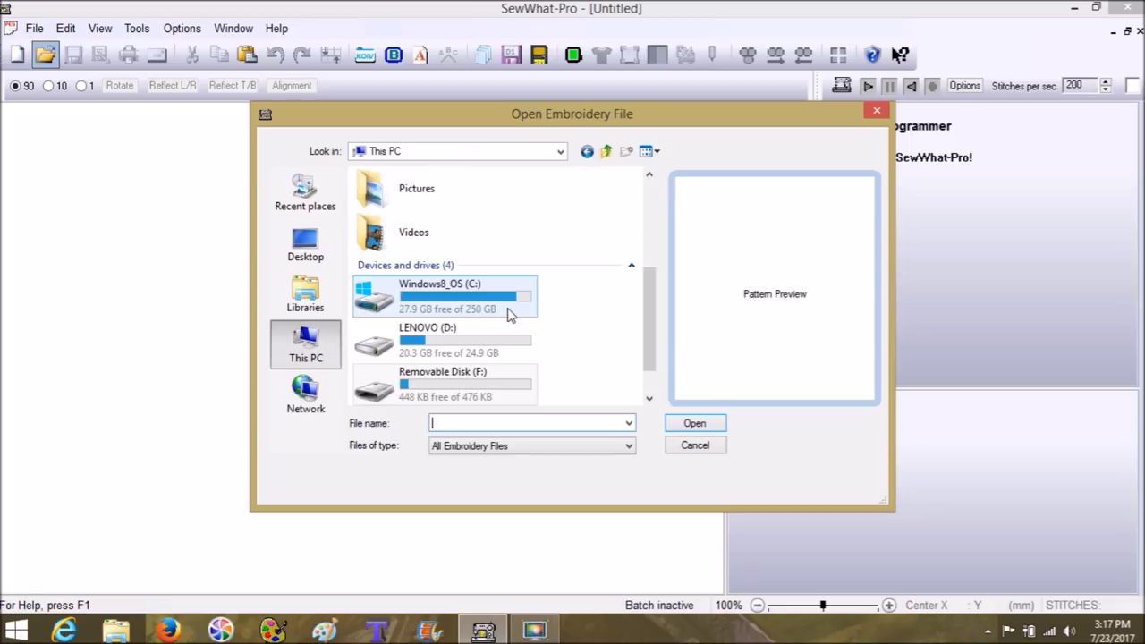
drag(648, 307, 646, 360)
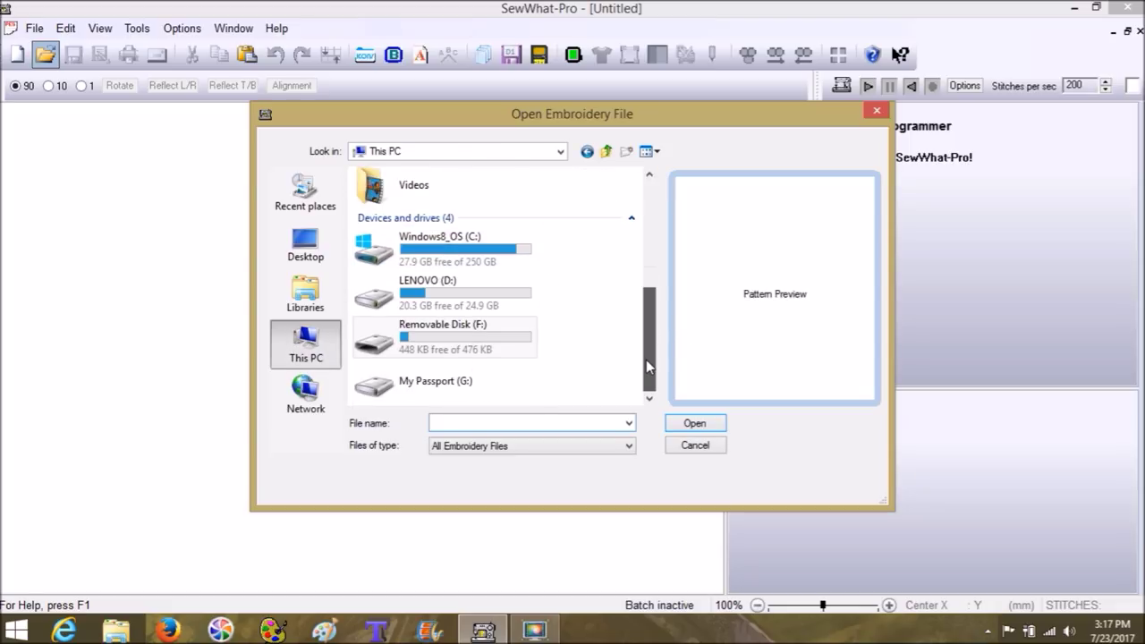
double_click(462, 382)
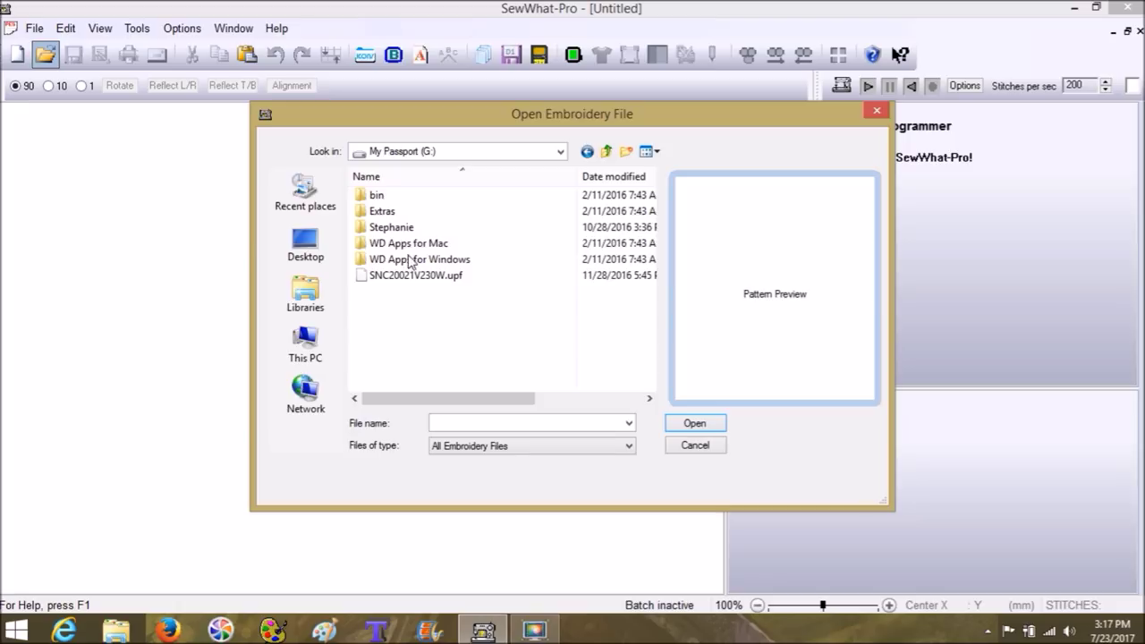
double_click(400, 227)
double_click(397, 243)
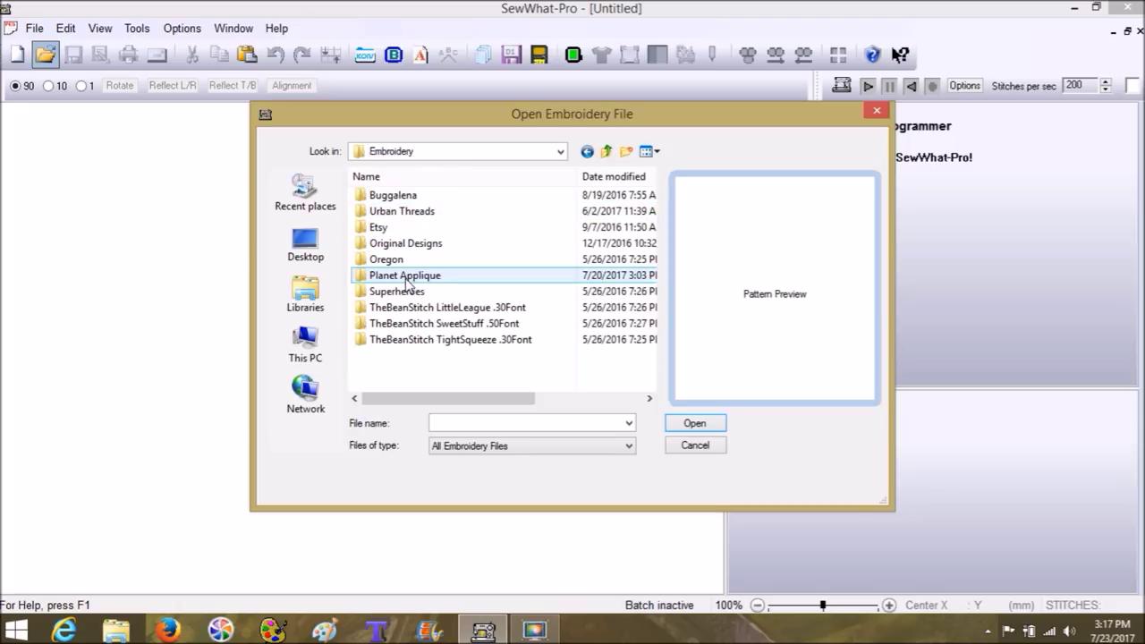
click(406, 280)
double_click(406, 280)
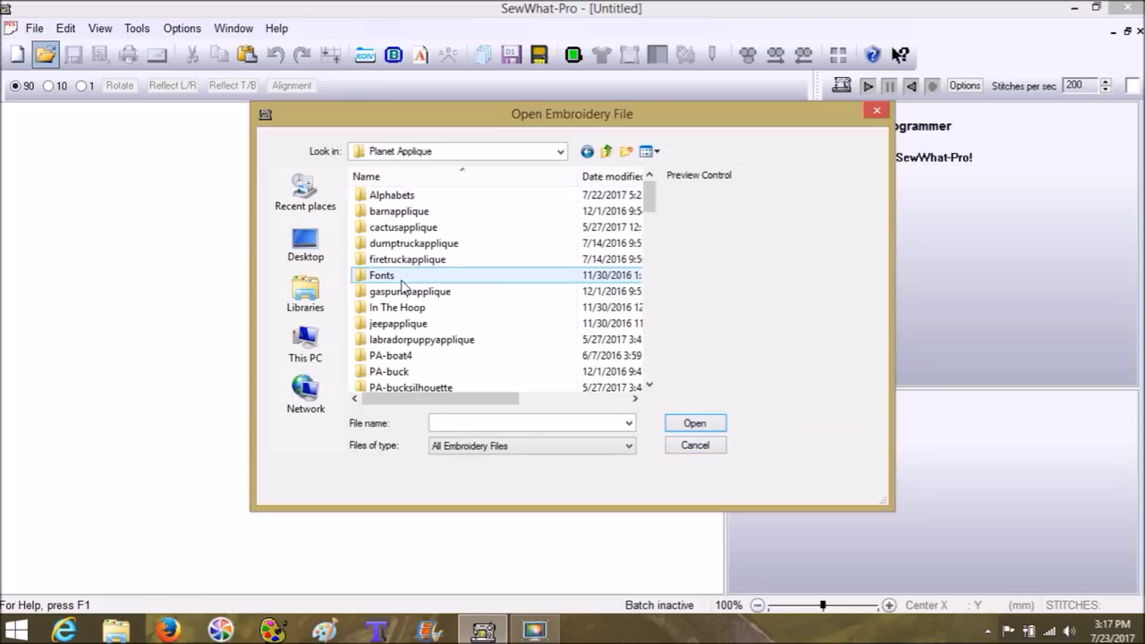
double_click(402, 283)
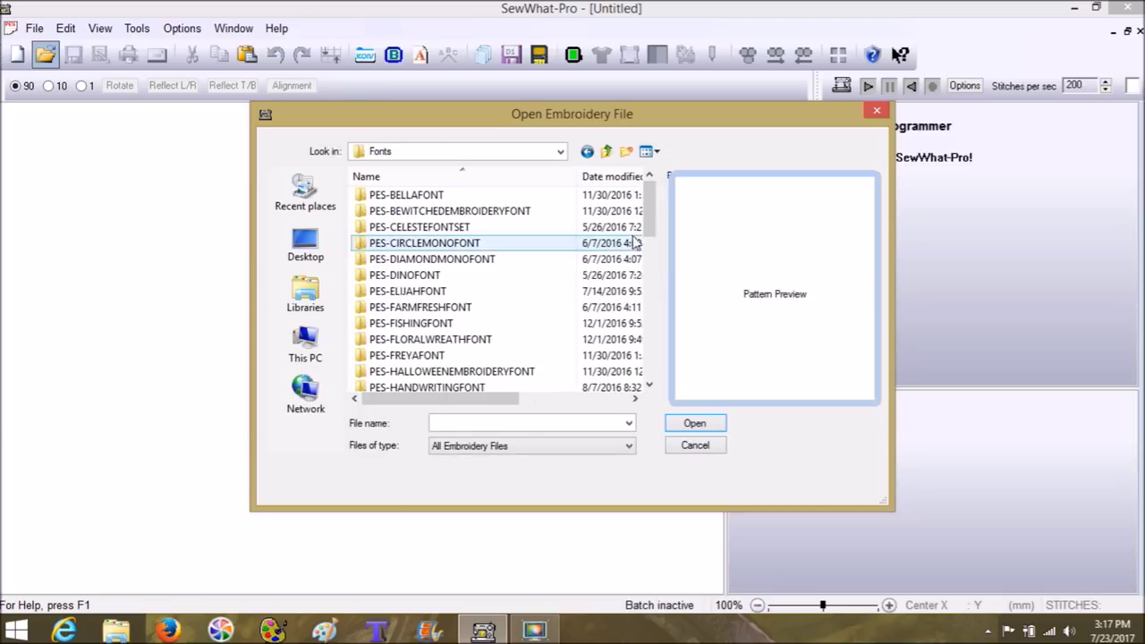
Step: Load G(1)3.pes from the PES-HAWAIIANFONT folder into the hoop
drag(649, 238, 650, 252)
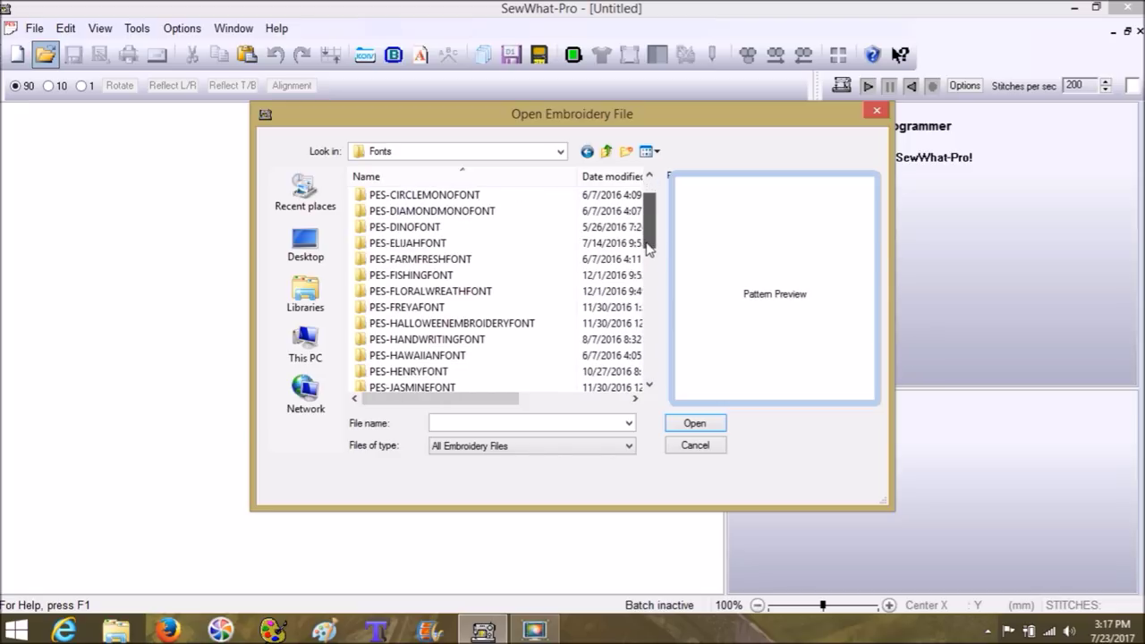
click(441, 358)
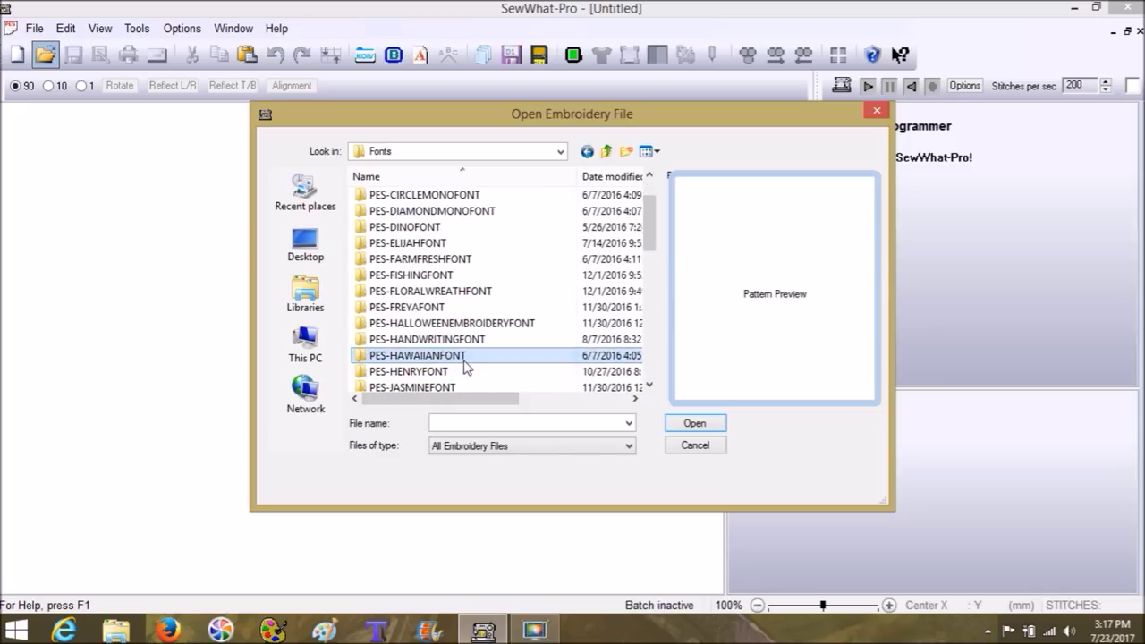
double_click(445, 359)
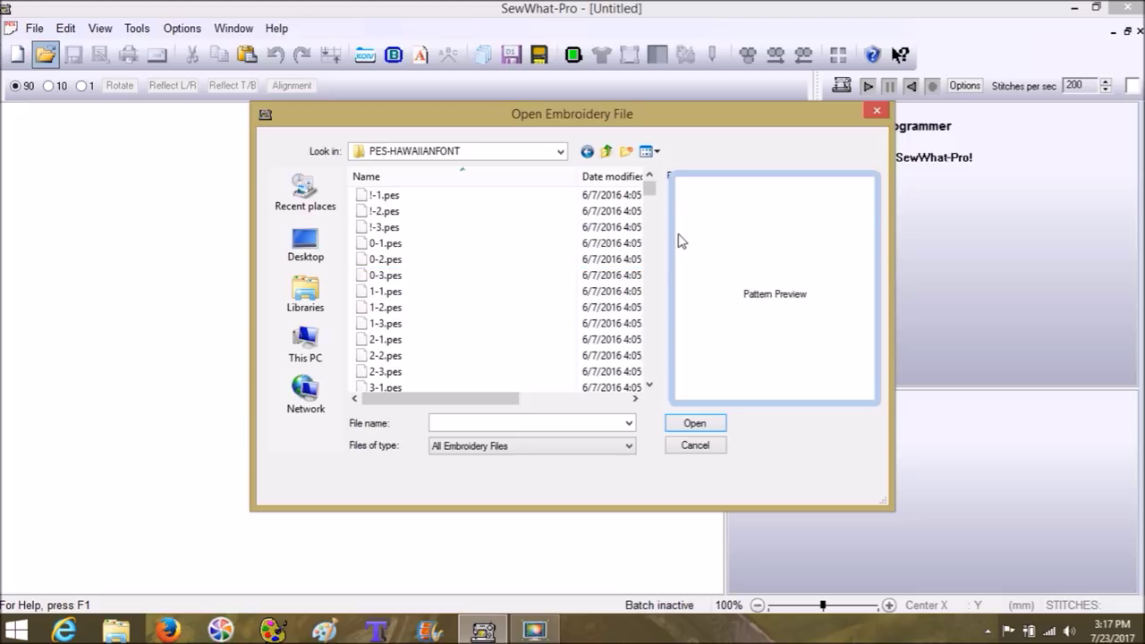
drag(654, 195, 652, 266)
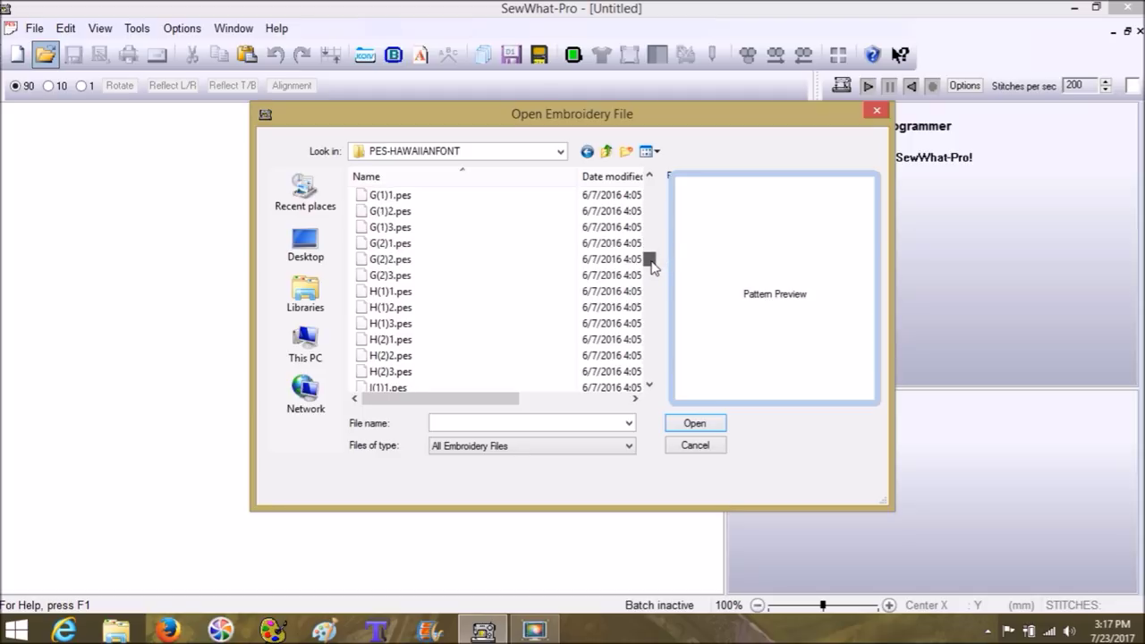
click(387, 229)
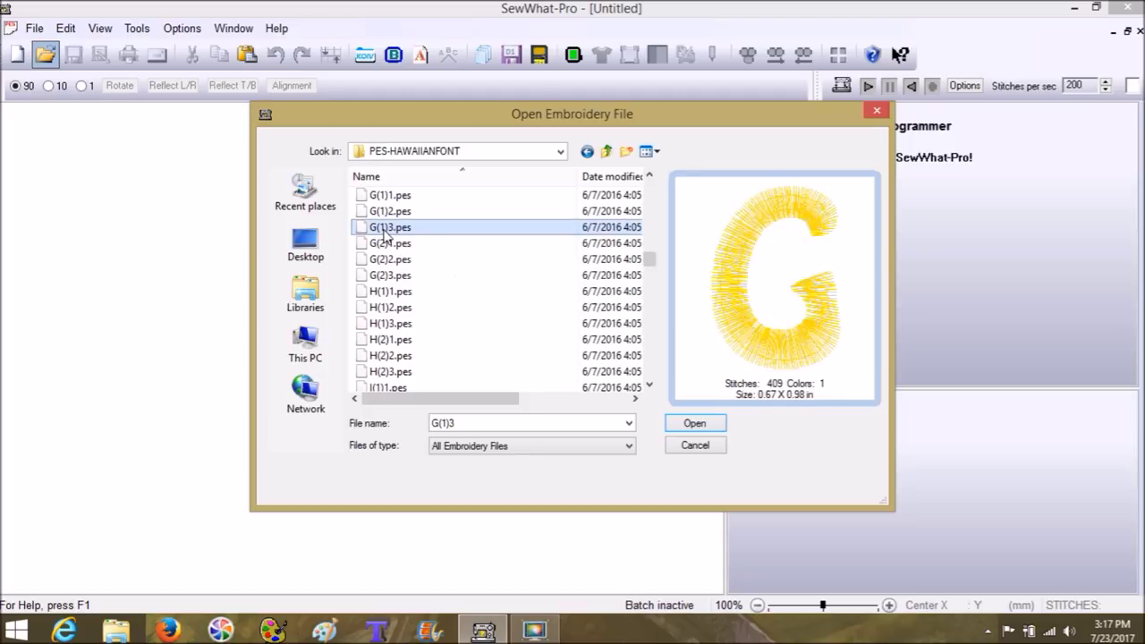
click(716, 426)
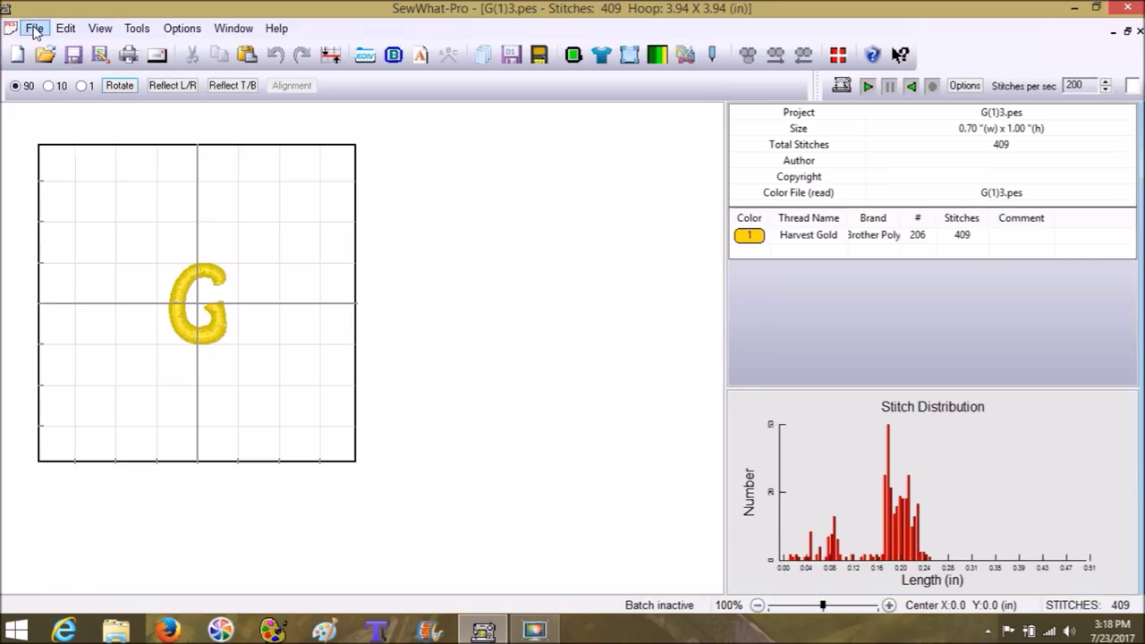
Step: Swap the Info pane for the font's alphabet letters
click(62, 30)
mouse_move(34, 28)
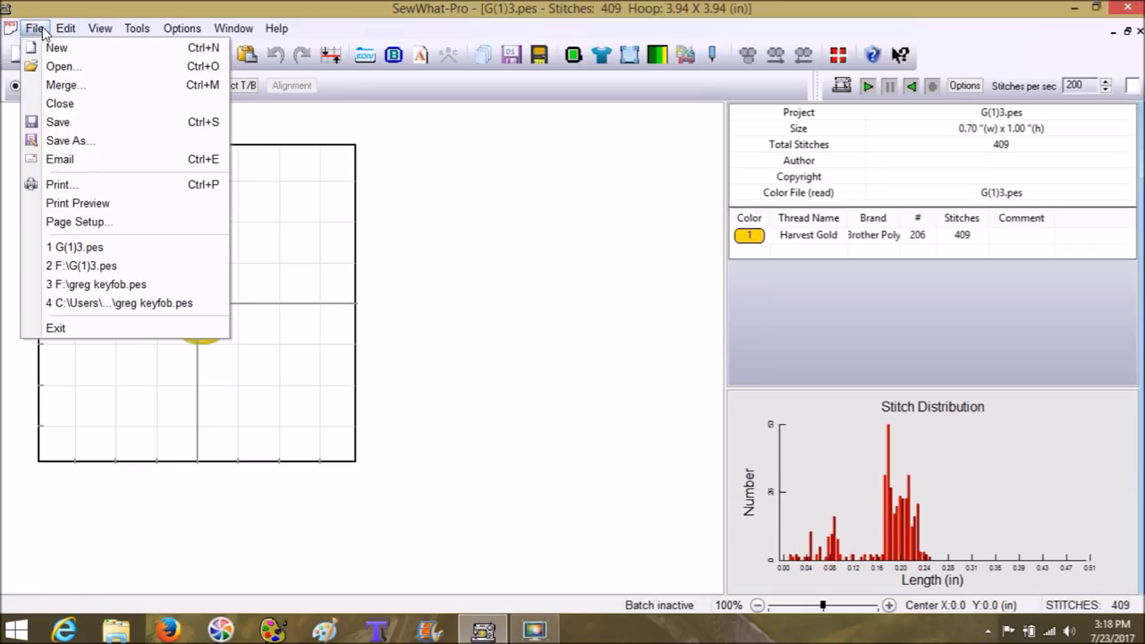
click(488, 208)
click(365, 56)
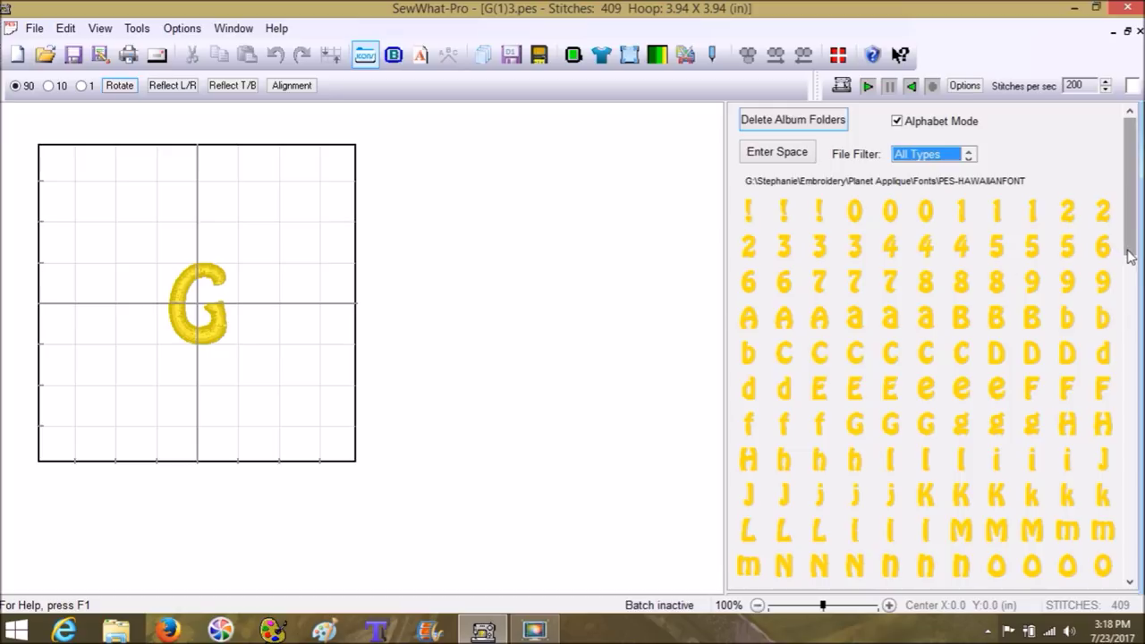
Step: Append lowercase r, e and g after the G, undoing an extra oversized e
drag(1129, 255, 1130, 278)
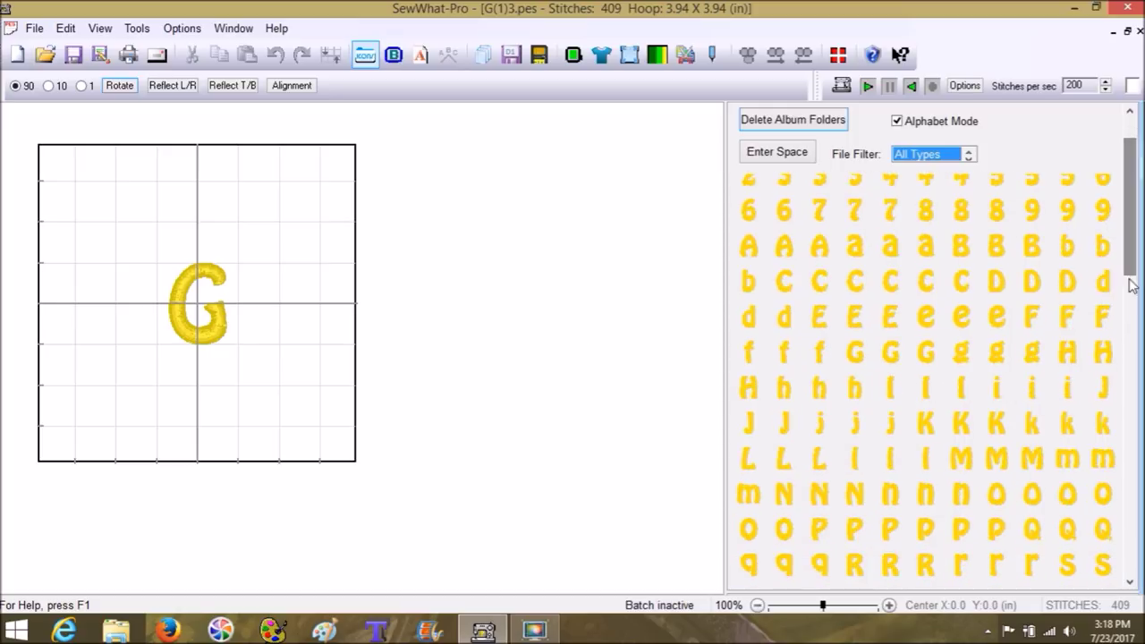
click(1033, 565)
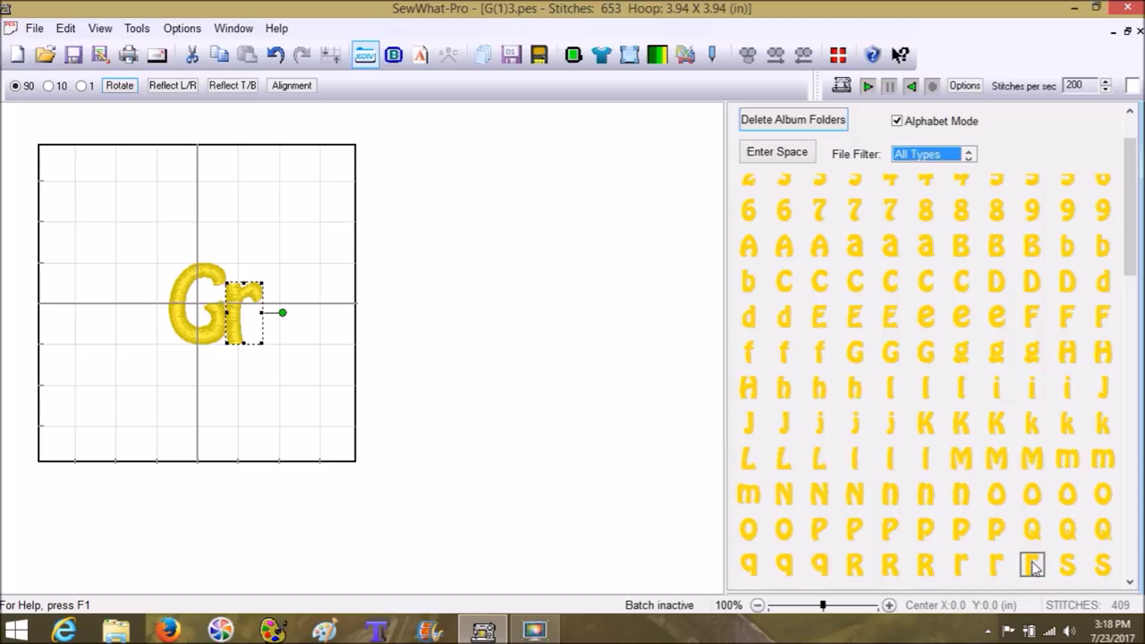
click(997, 317)
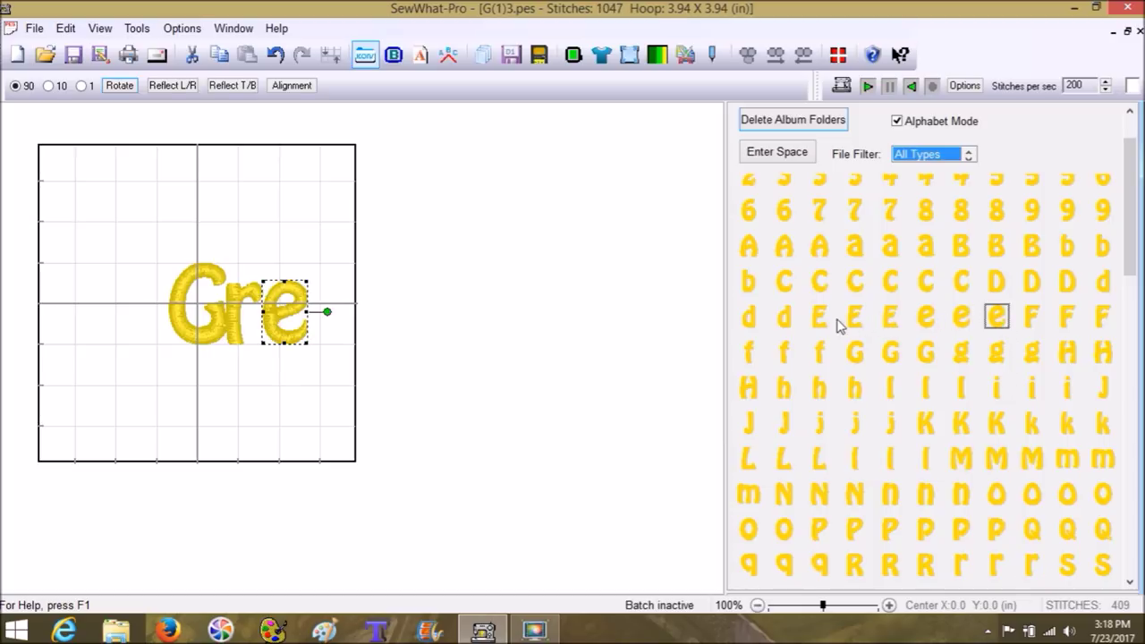
click(930, 322)
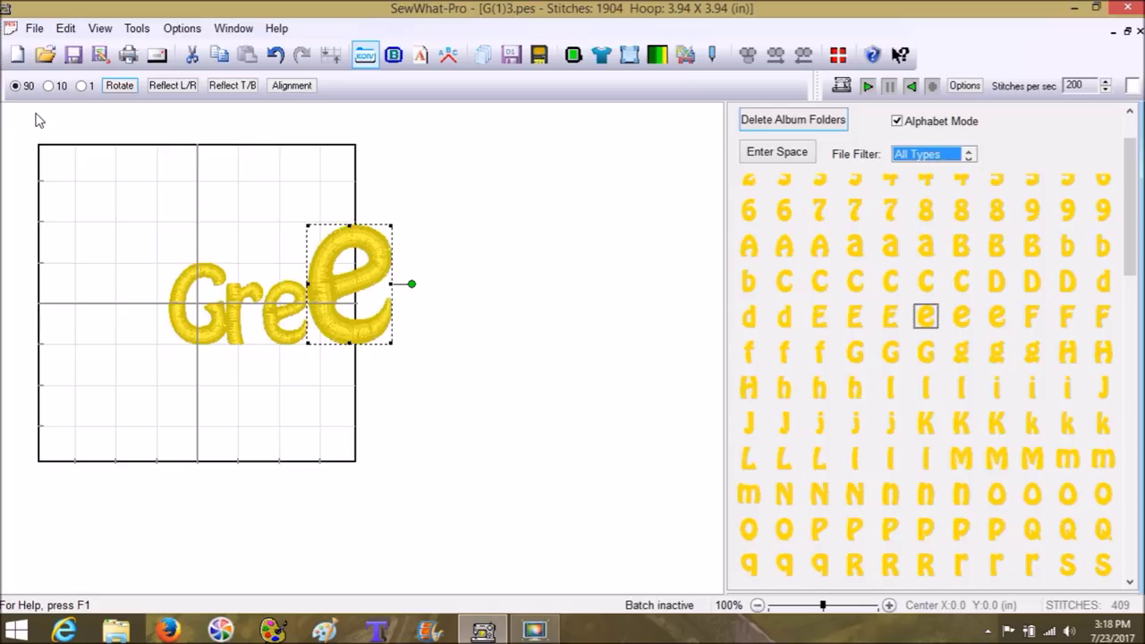
click(274, 57)
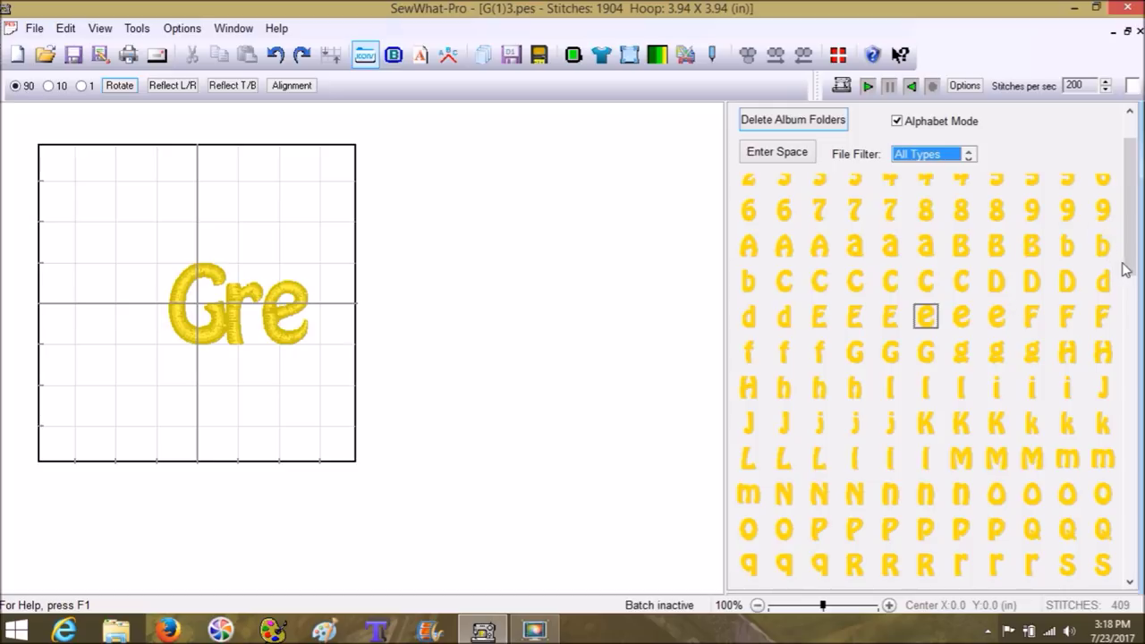
click(1032, 352)
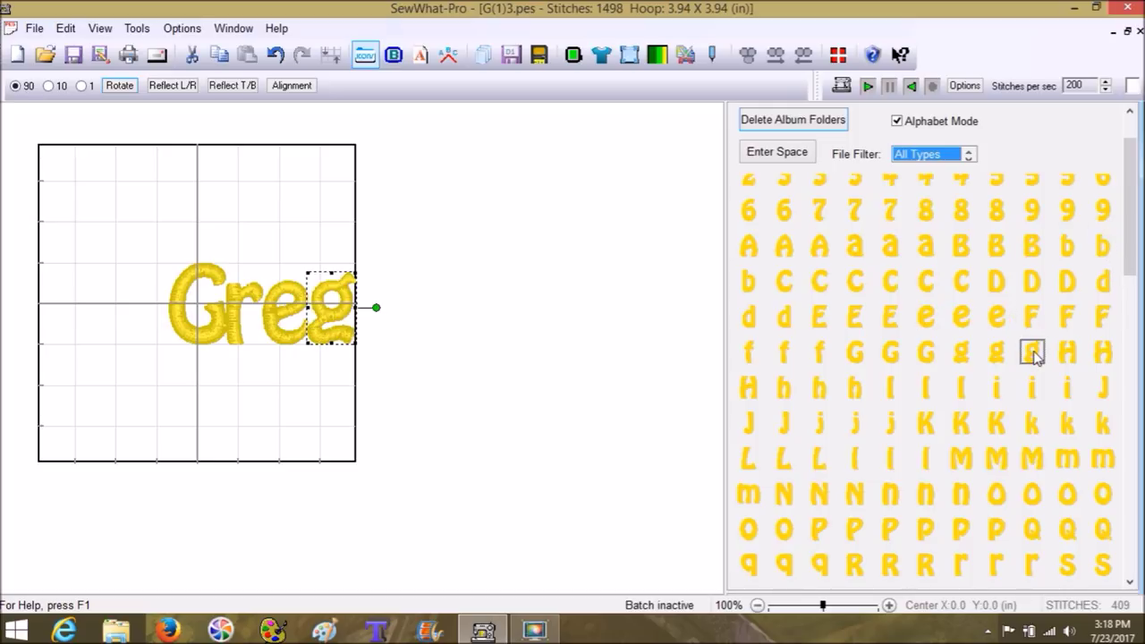
click(437, 357)
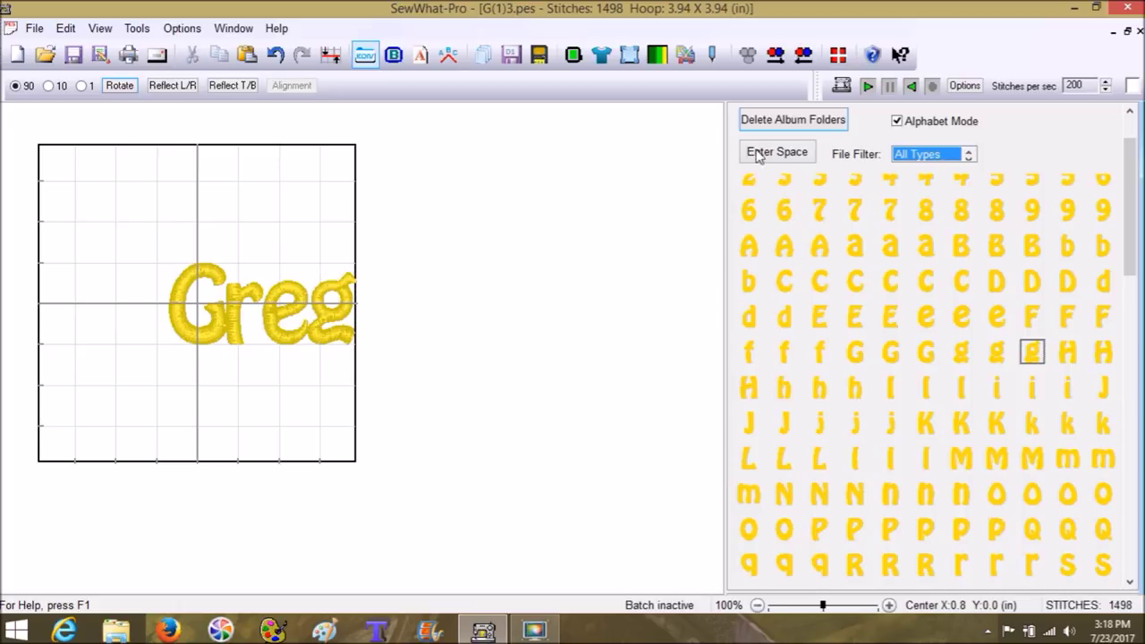
Step: Restore the Info pane and join all adjacent Harvest Gold threads into one 1498-stitch block
click(365, 56)
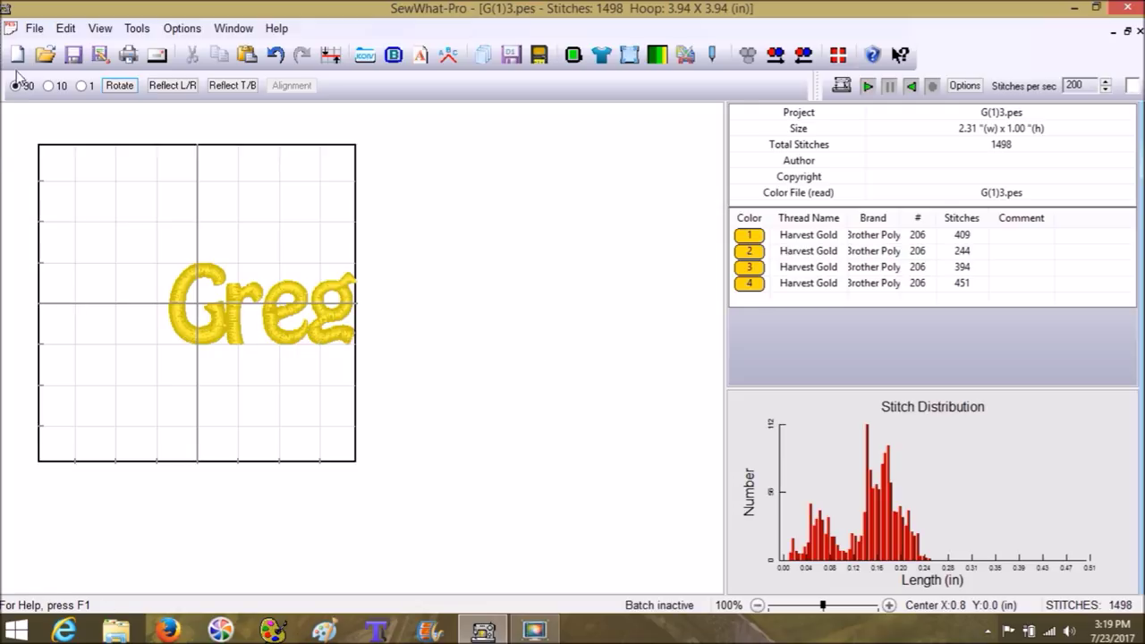
click(65, 28)
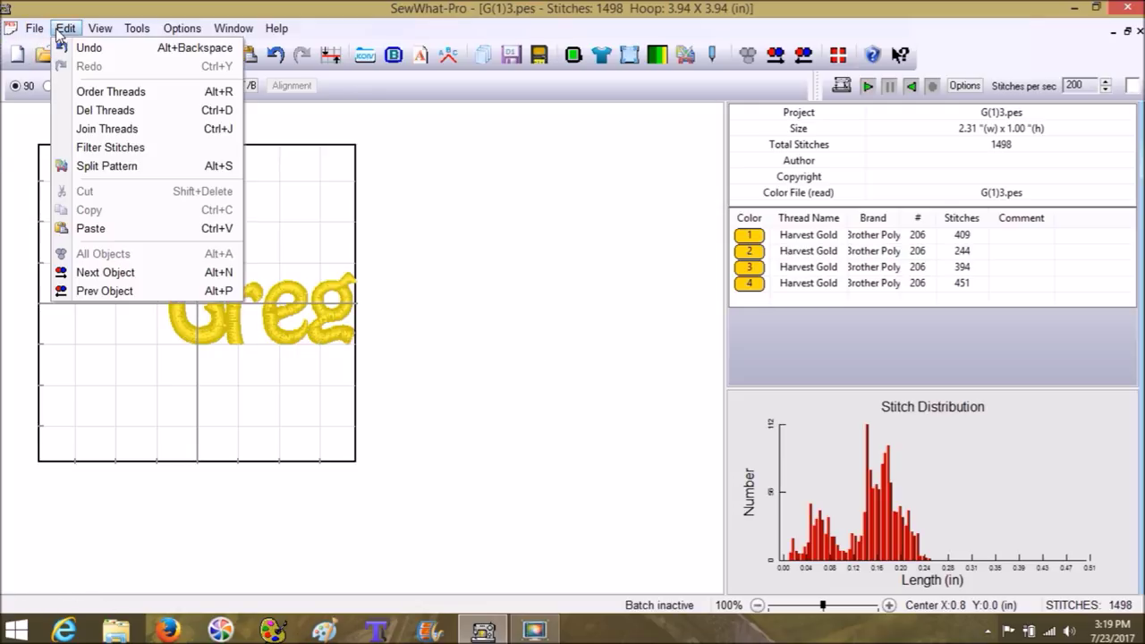
click(94, 129)
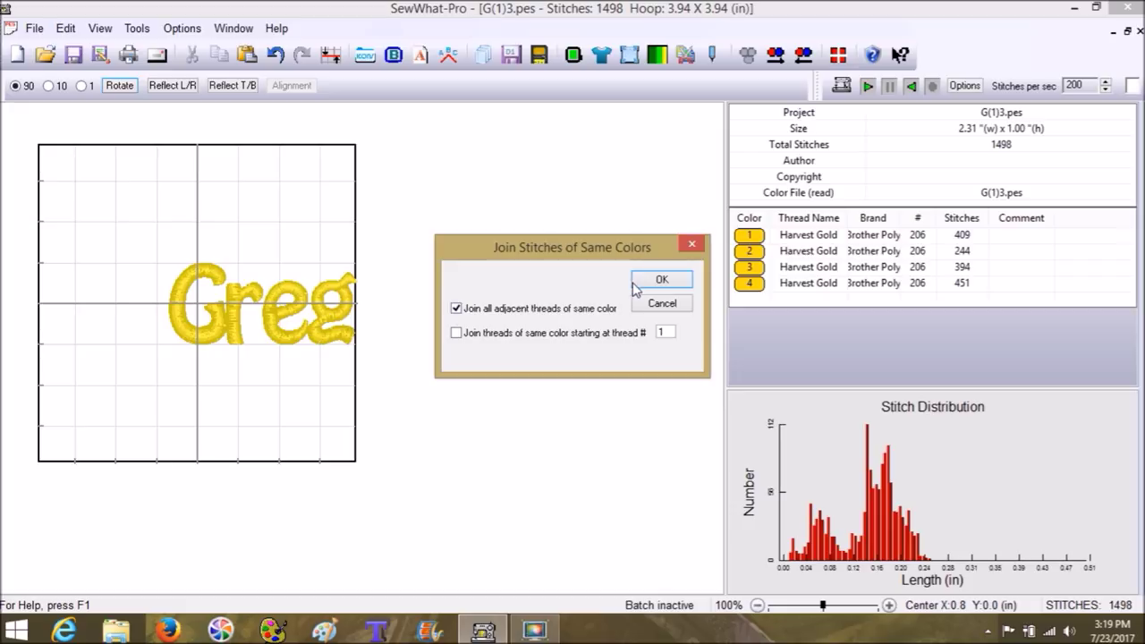
click(660, 277)
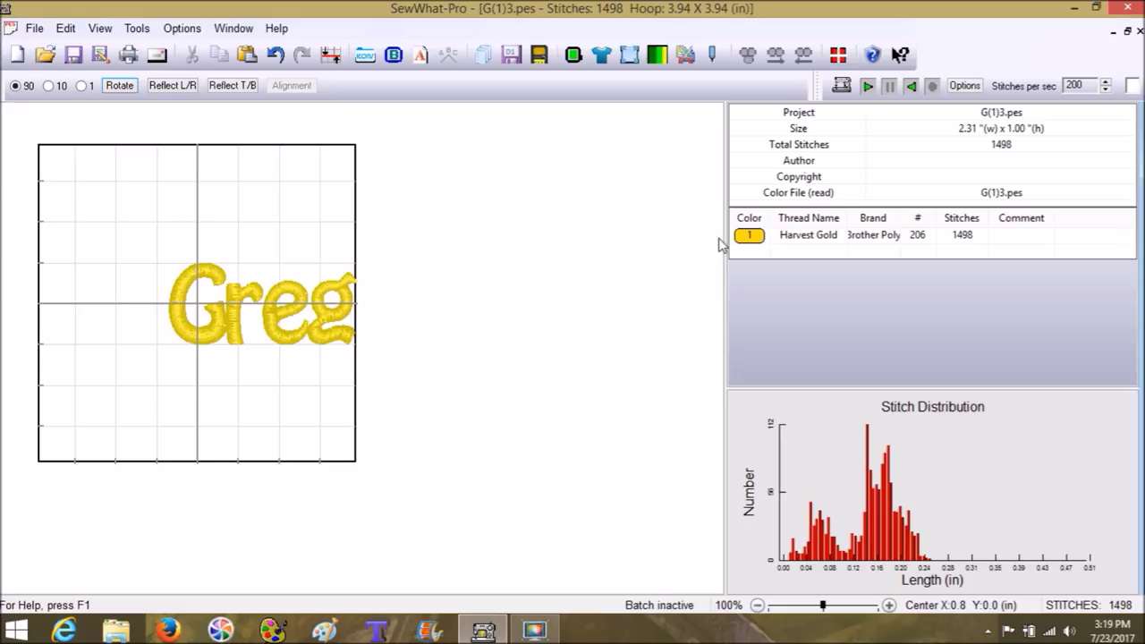
Step: Rotate Greg to about 313° and move it down in the hoop
click(752, 237)
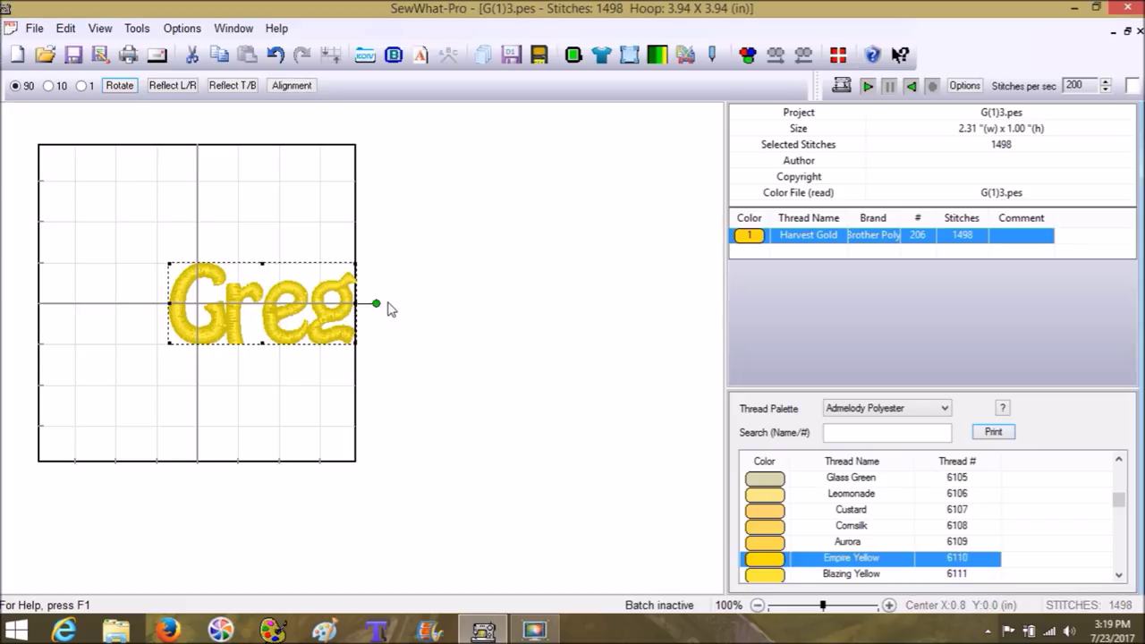
drag(376, 304, 335, 410)
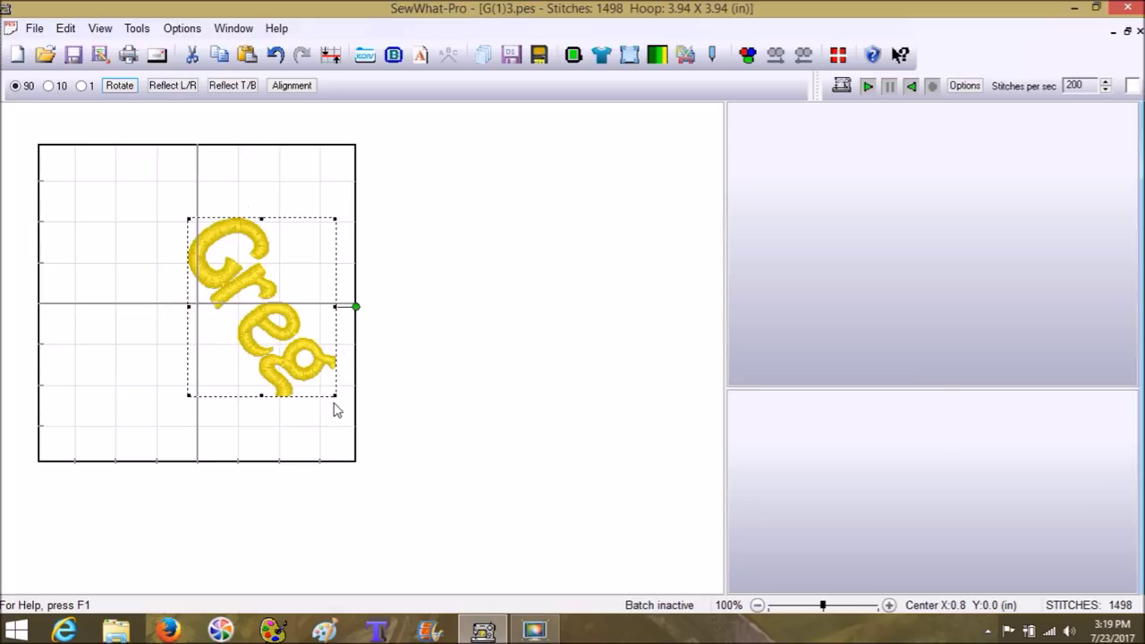
click(276, 57)
click(285, 302)
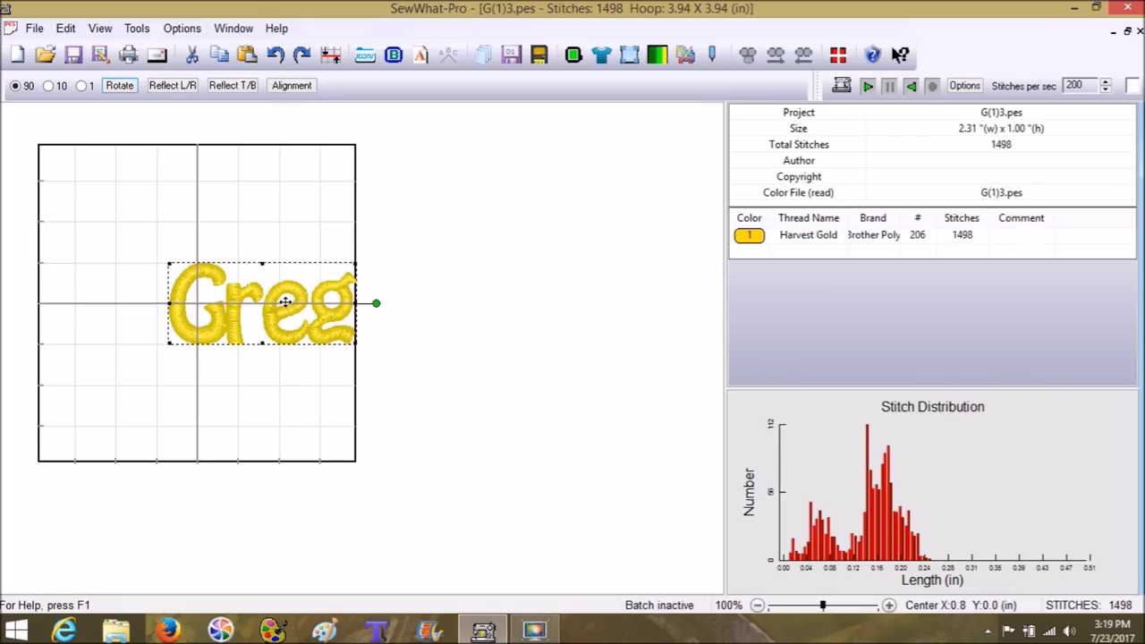
drag(375, 303, 336, 388)
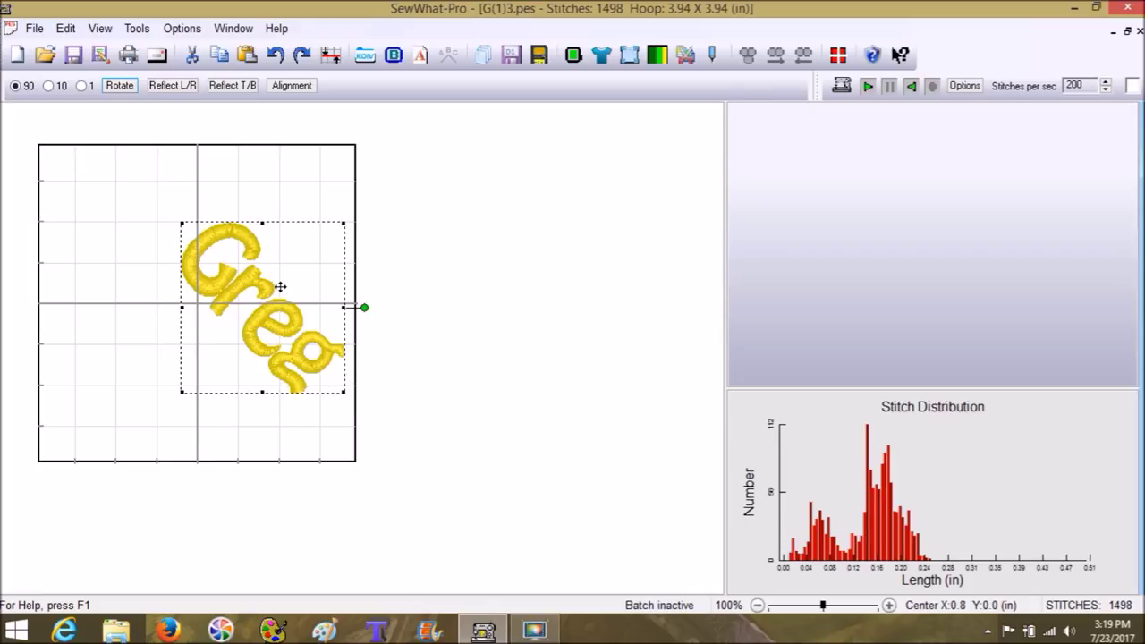
drag(276, 289, 278, 336)
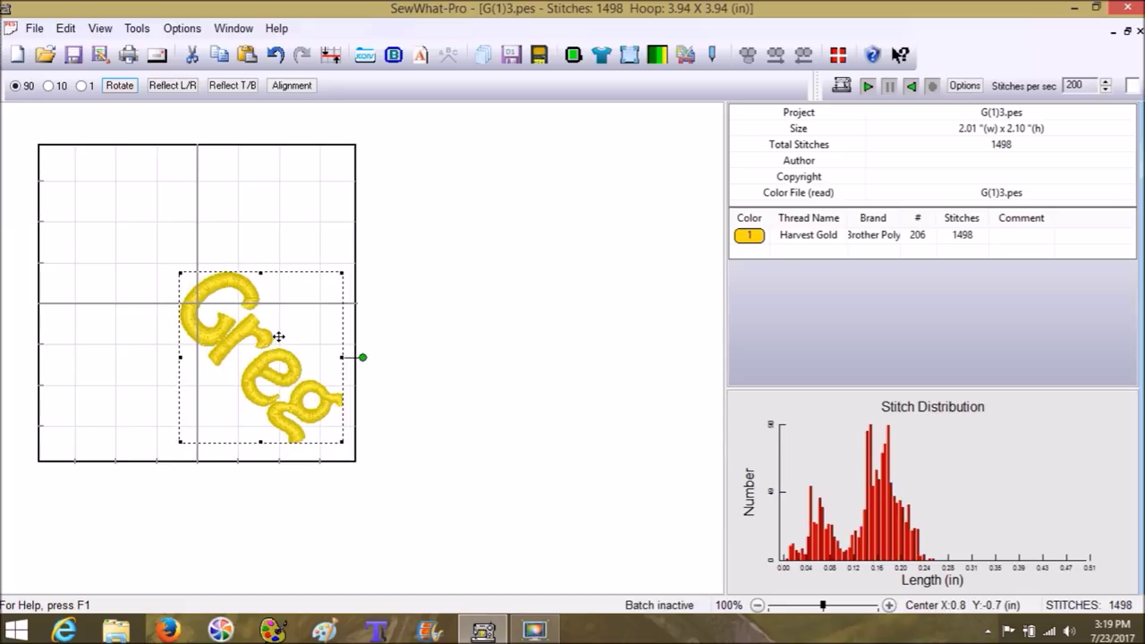
click(474, 328)
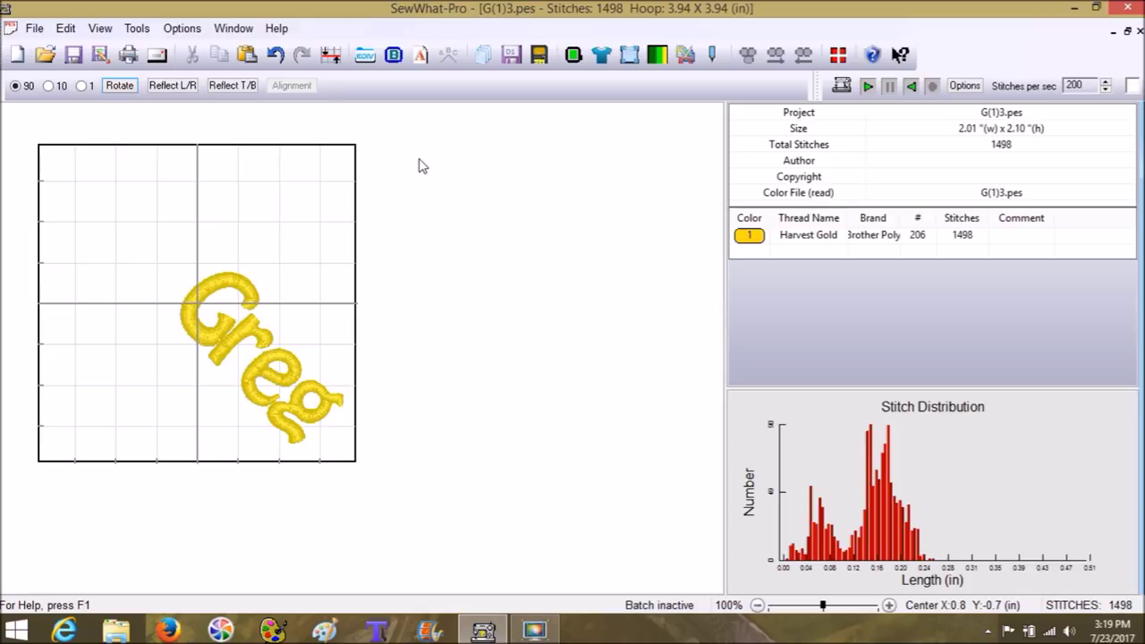
Step: Add a Bean Outline auto border 2 mm from Greg with stitch length 30
click(386, 66)
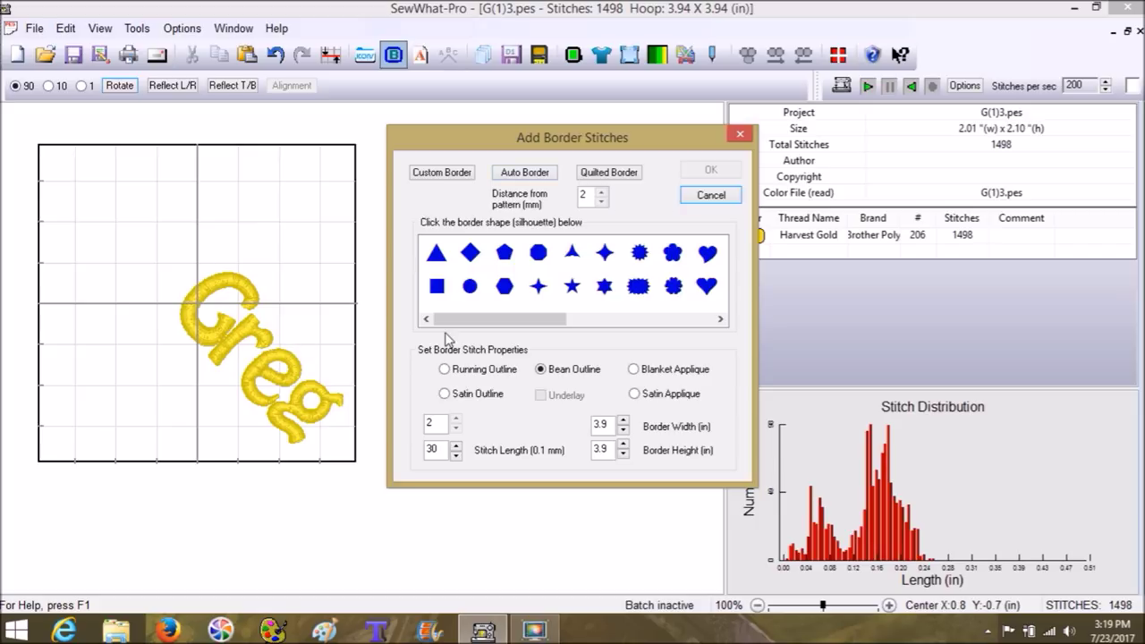
drag(435, 425, 417, 425)
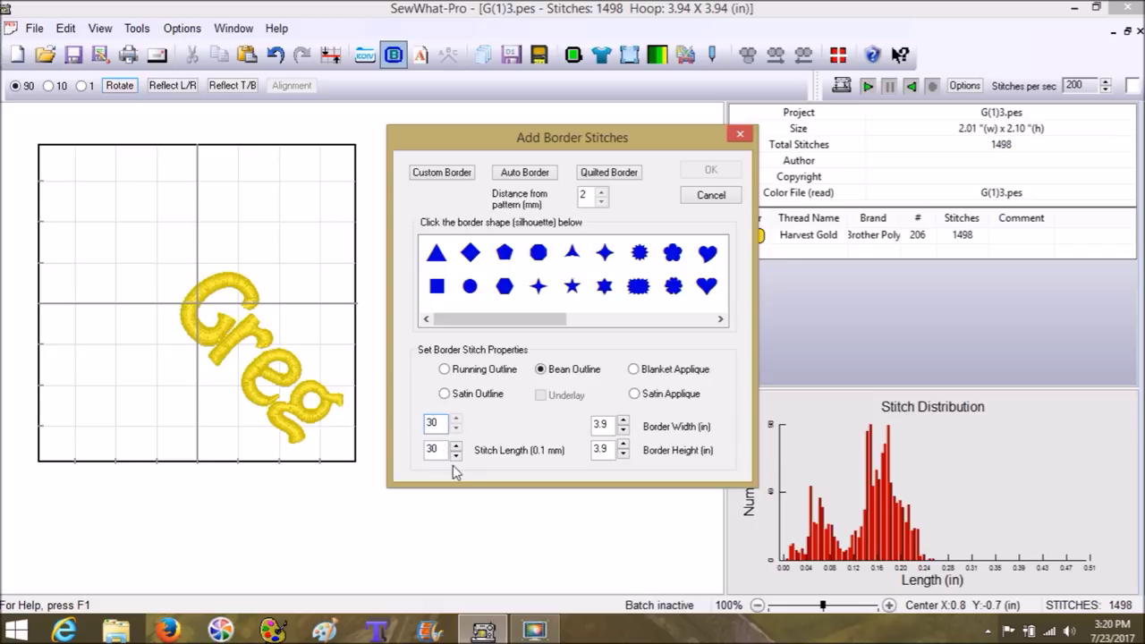
double_click(438, 448)
click(443, 421)
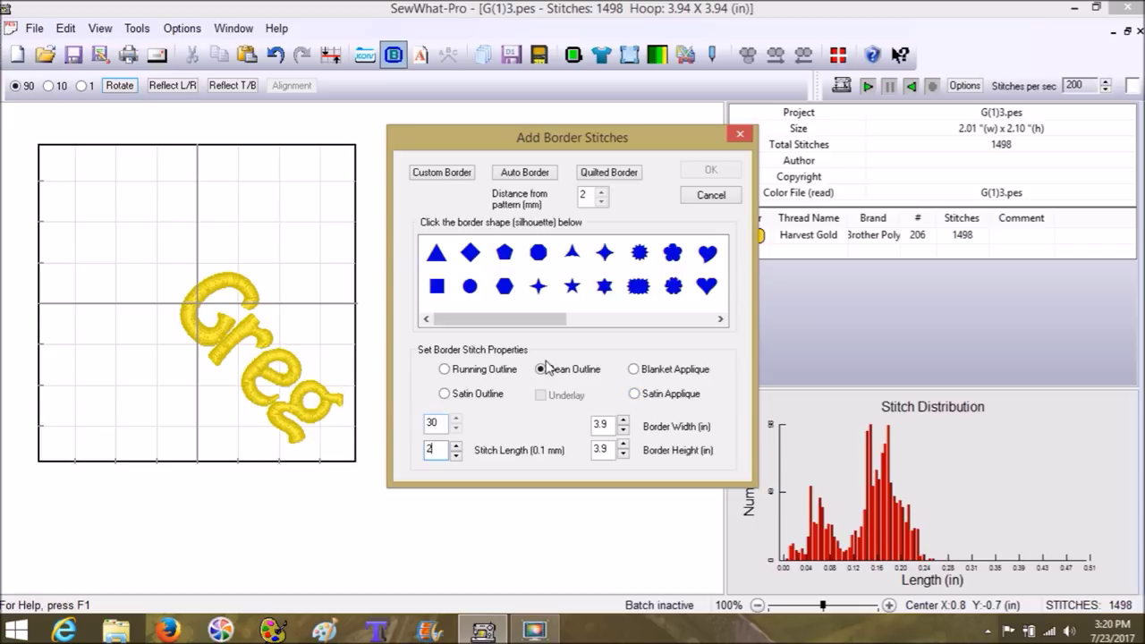
double_click(433, 422)
double_click(443, 452)
text(30)
click(545, 174)
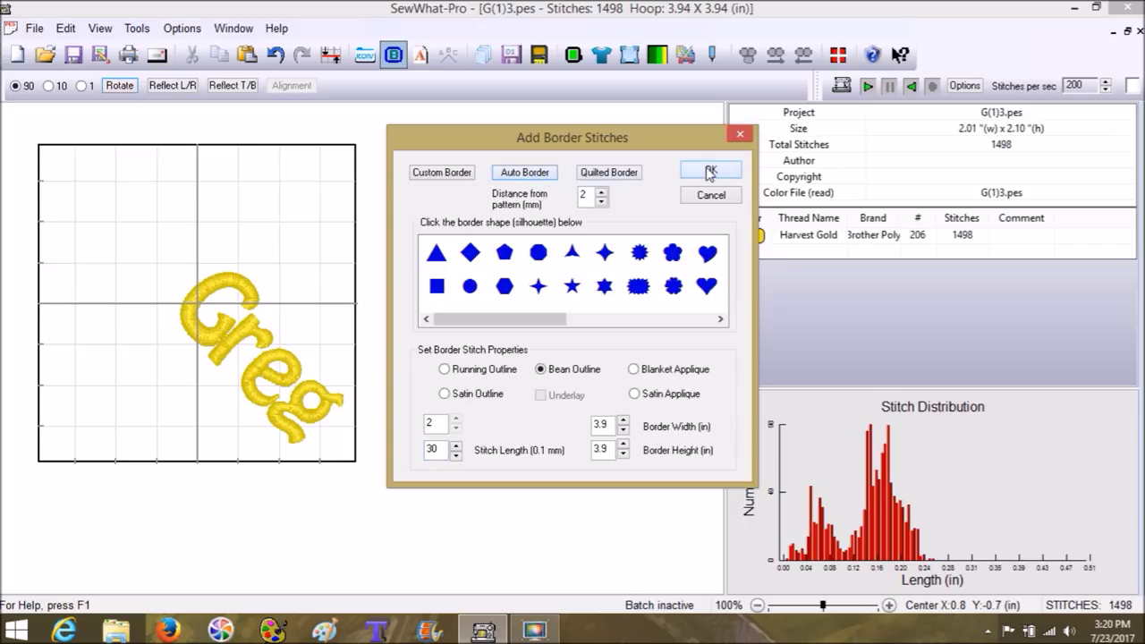
click(710, 173)
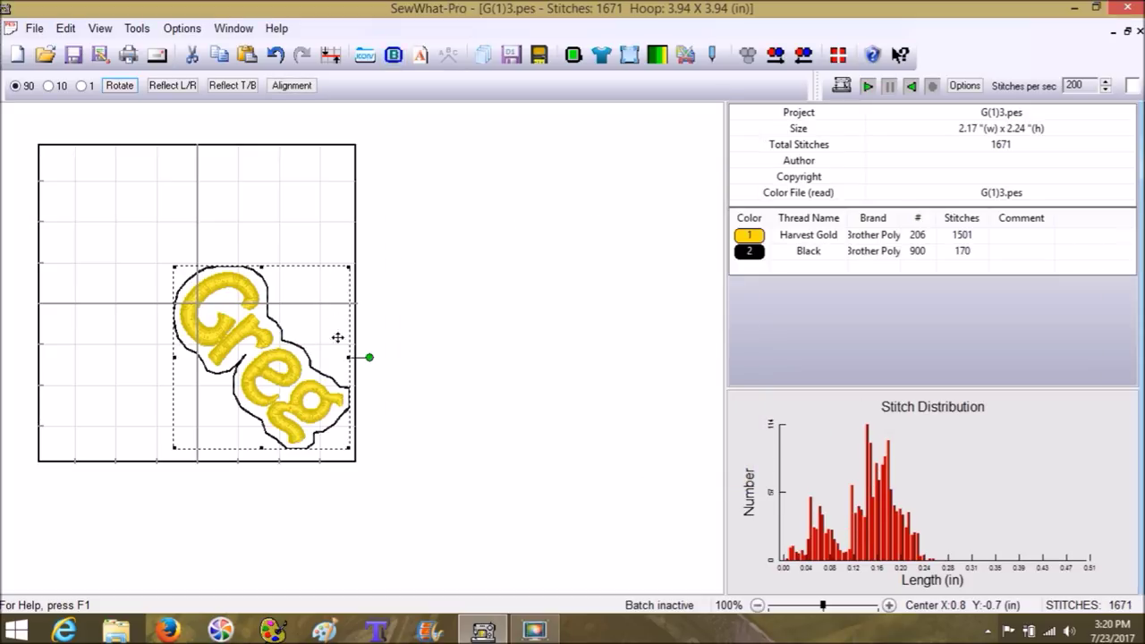
Step: Zoom the hoop to 300%, scroll left, and bring back the Add Border Stitches dialog
click(338, 205)
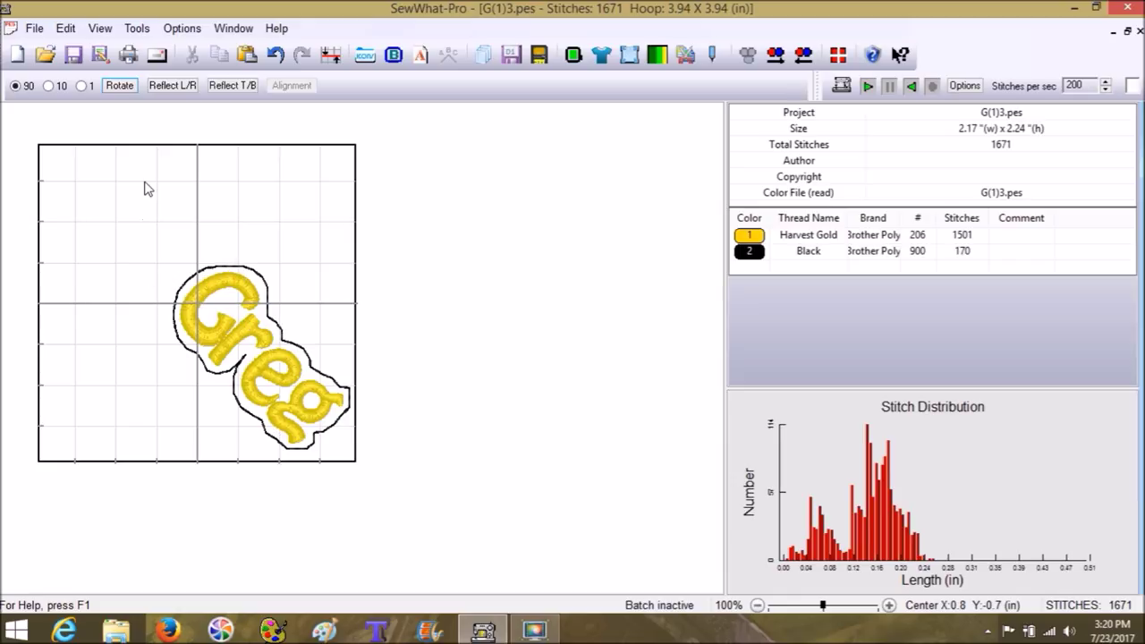
click(858, 606)
click(858, 606)
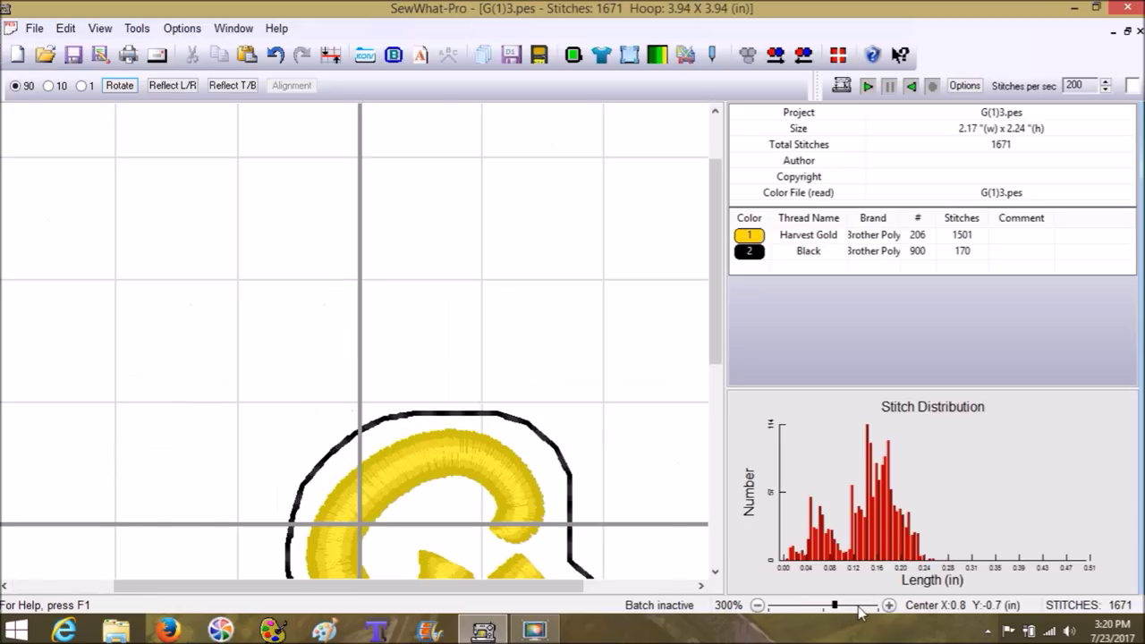
drag(565, 586, 465, 589)
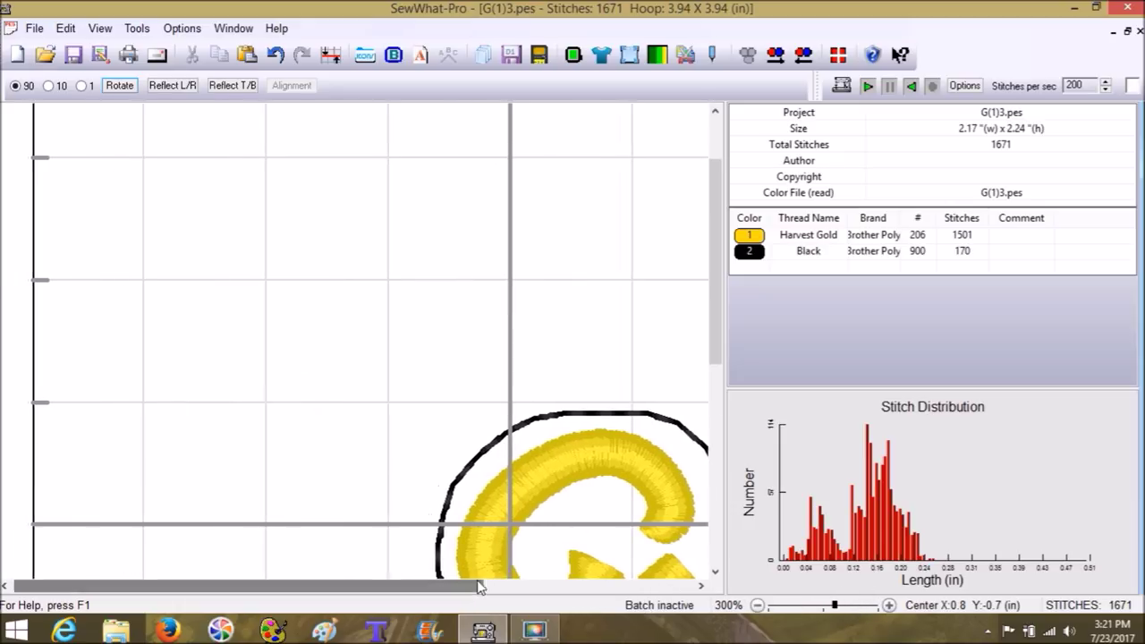
click(394, 55)
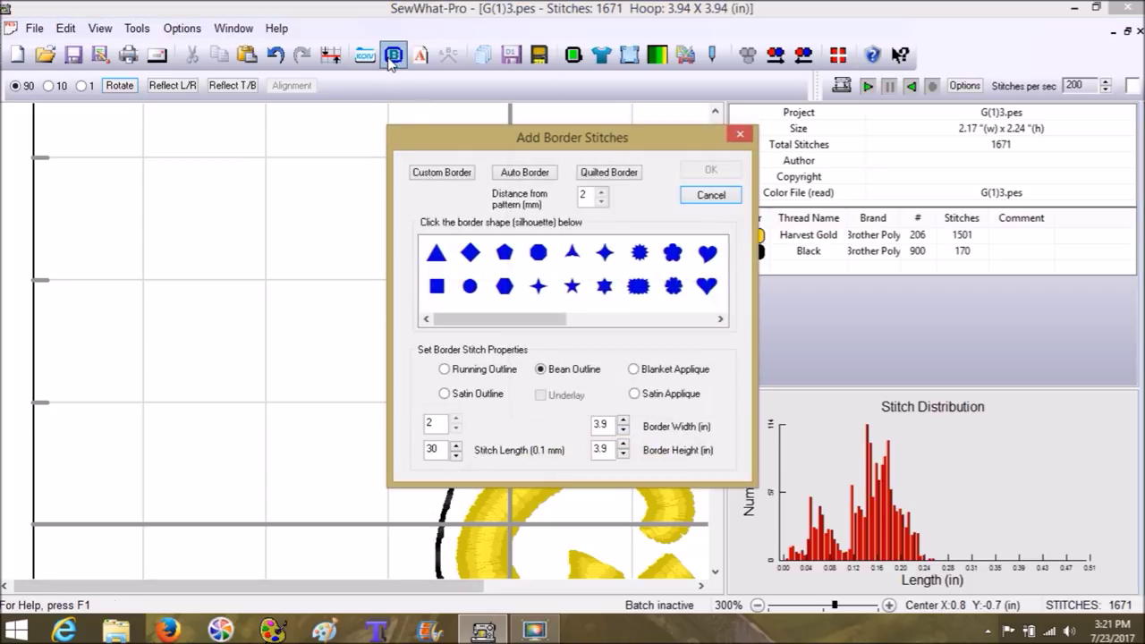
Step: Start a custom border with two points near the hoop's top-left, then cancel it
click(437, 173)
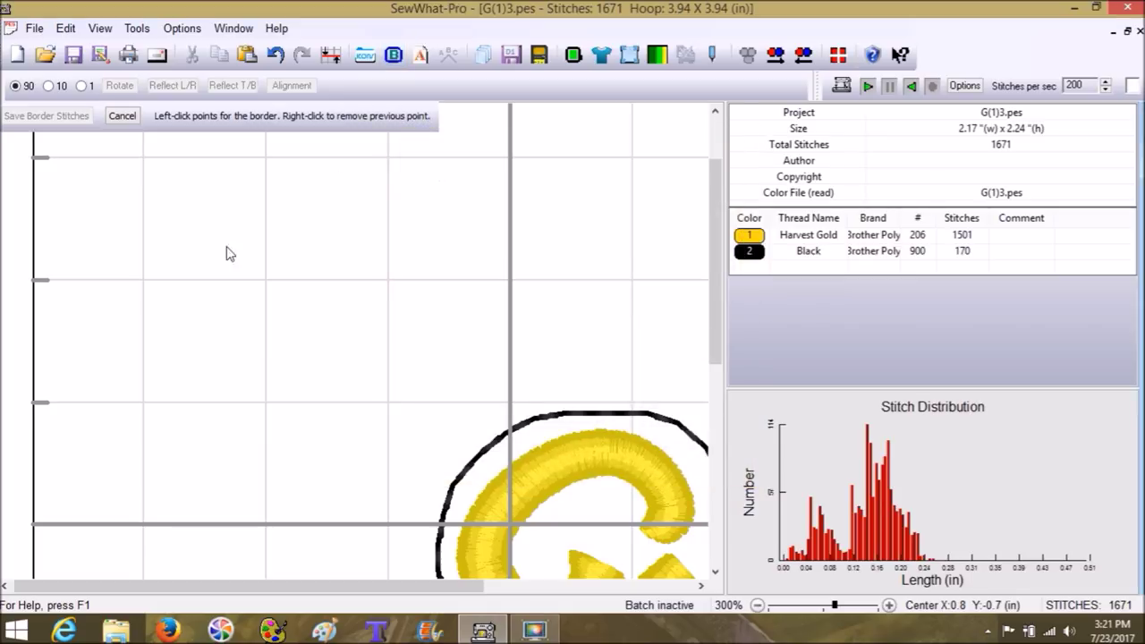
click(393, 56)
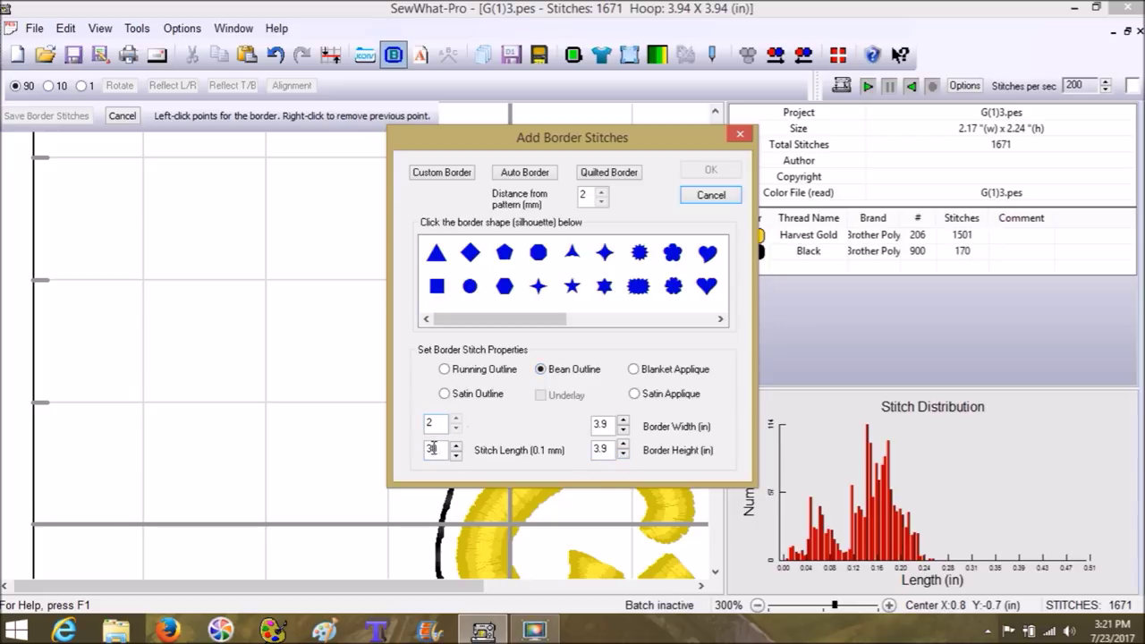
click(738, 135)
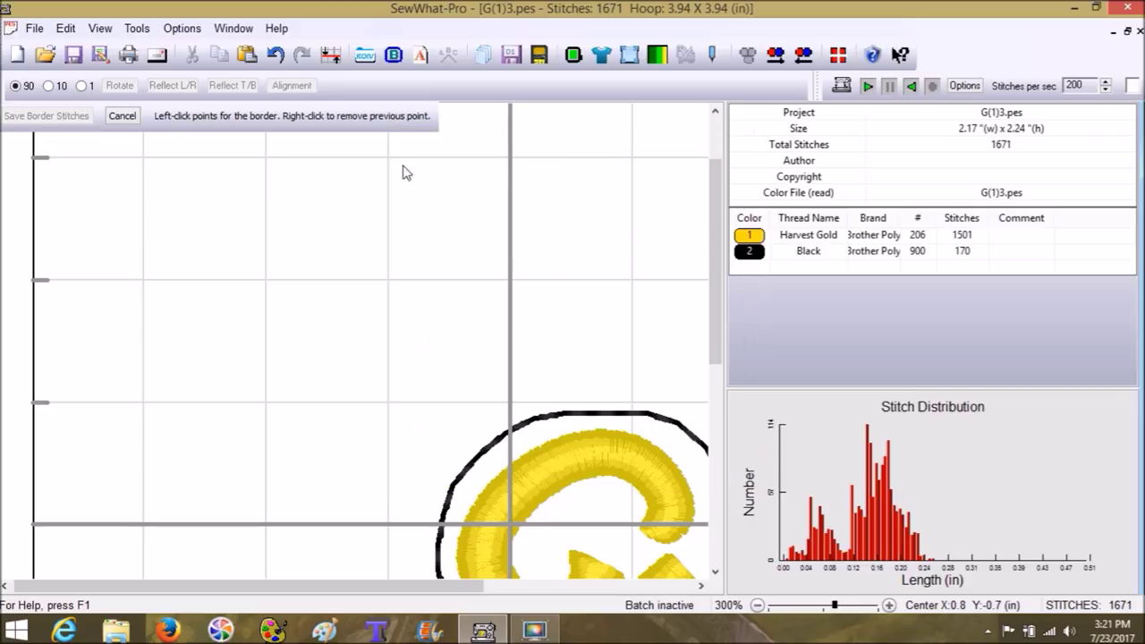
click(141, 157)
click(264, 158)
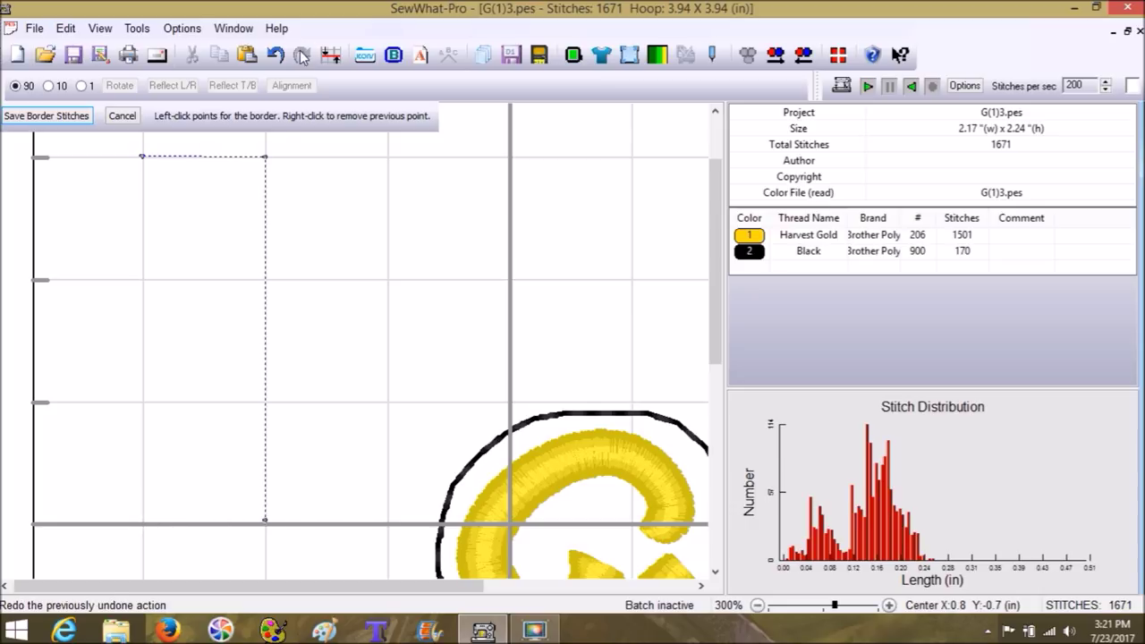
click(125, 116)
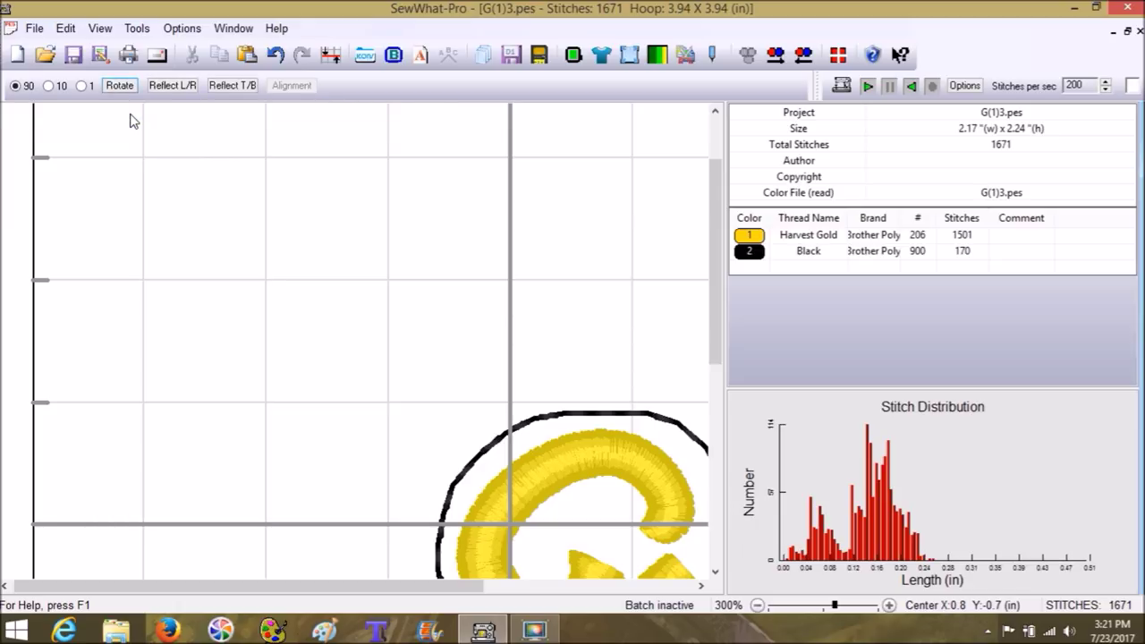
Step: Draw a custom rectangular border between the top and bottom grid lines and save it as black stitches
click(393, 55)
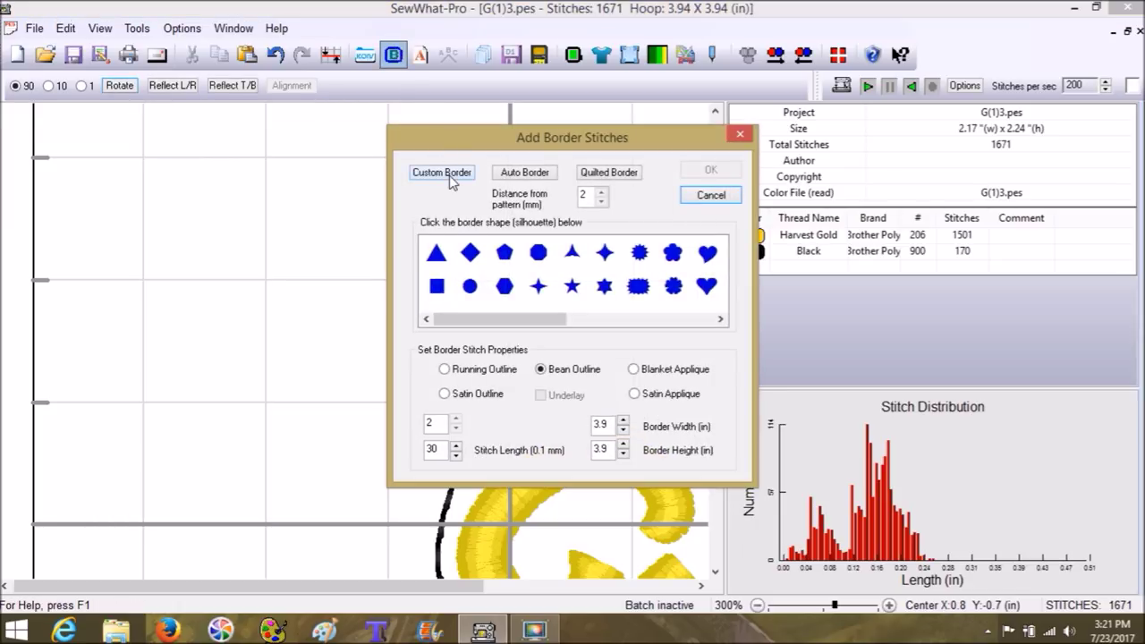
click(441, 172)
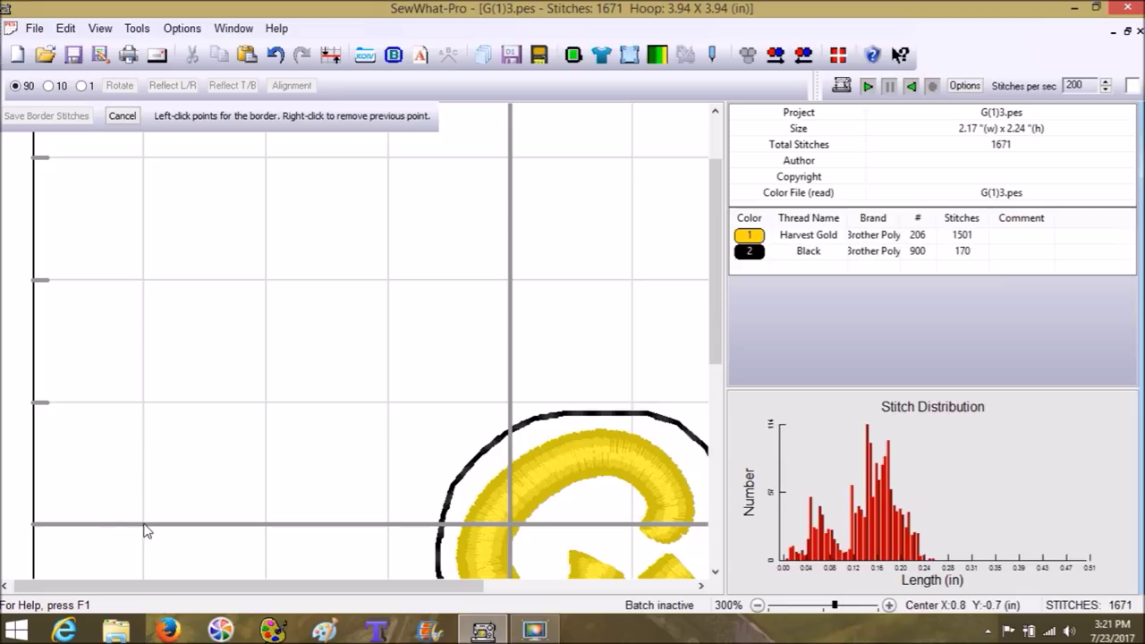
click(143, 526)
click(143, 158)
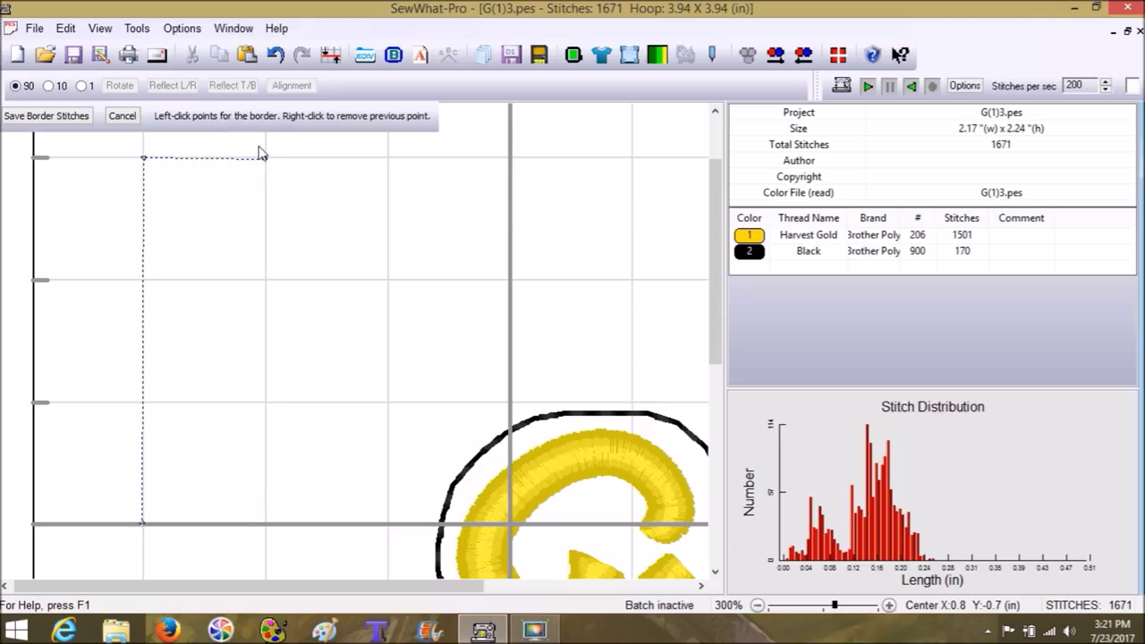
click(266, 523)
click(37, 116)
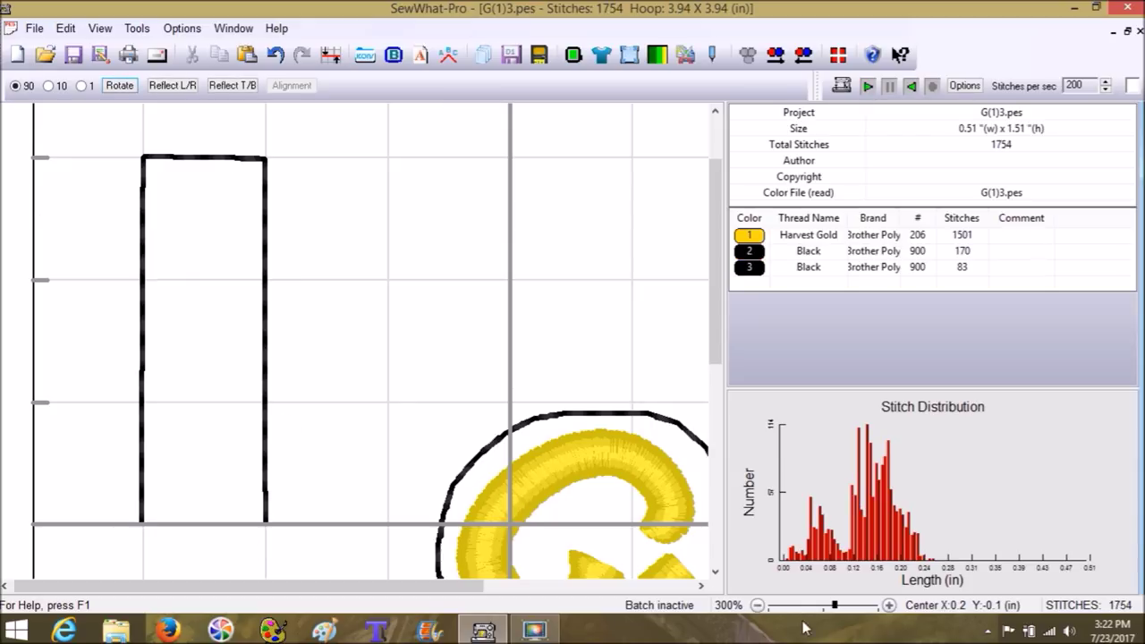
Step: Rotate the black rectangle about 45° counter-clockwise and move it toward the Greg outline
click(810, 605)
click(810, 605)
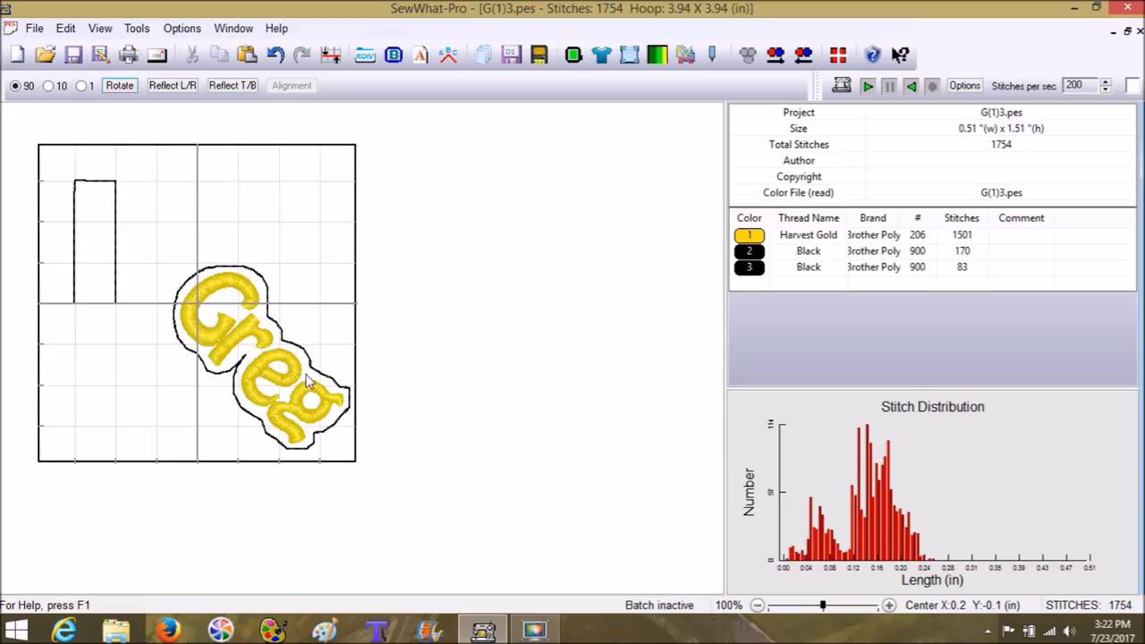
click(89, 241)
drag(136, 241, 118, 201)
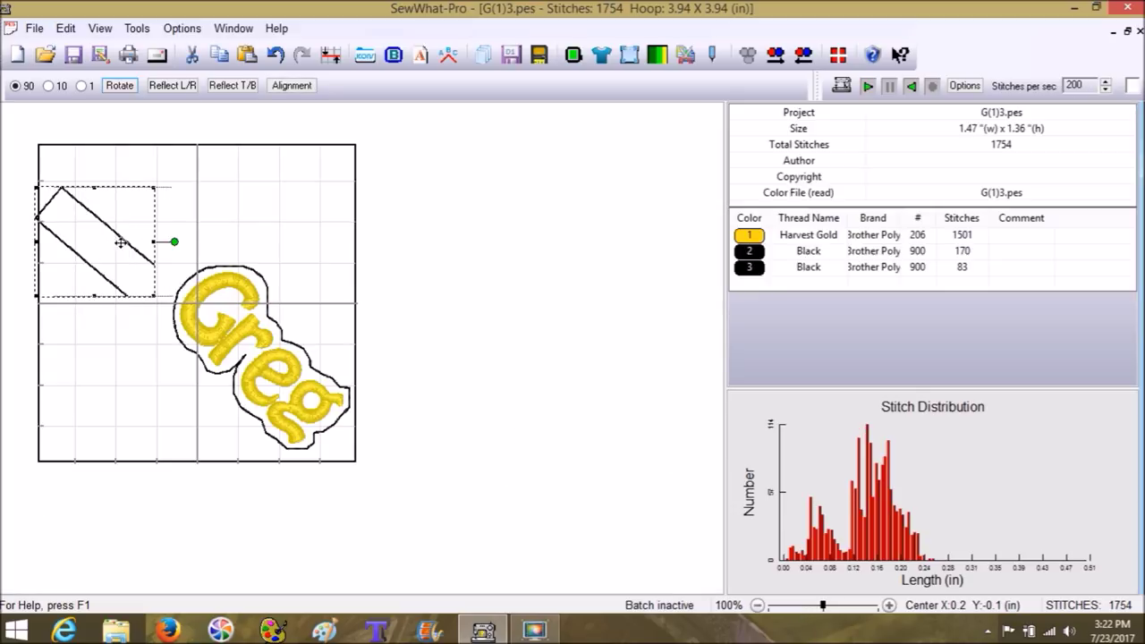
drag(96, 242, 147, 245)
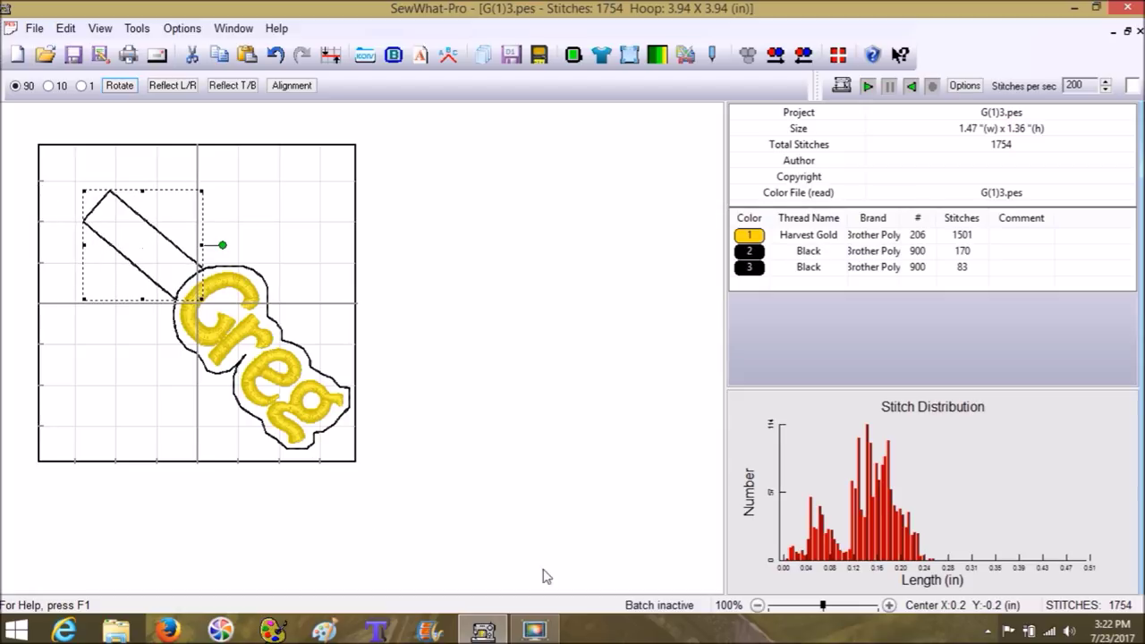
Step: Nudge the tilted rectangle until it meets the outline's upper-left edge, then deselect
click(855, 611)
click(889, 605)
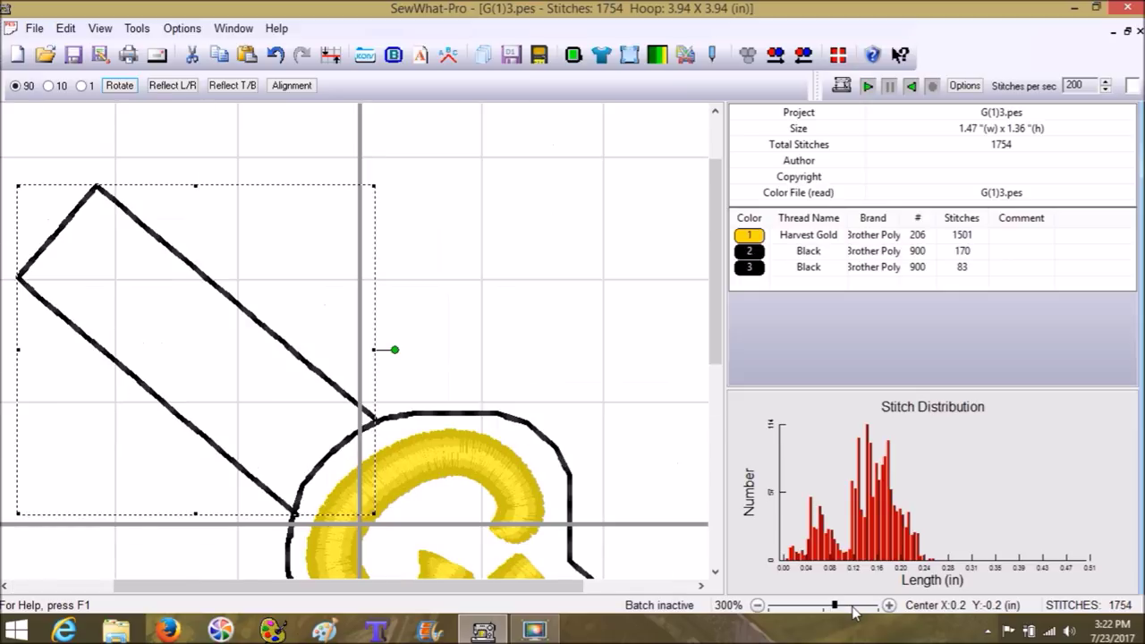
drag(721, 319, 723, 395)
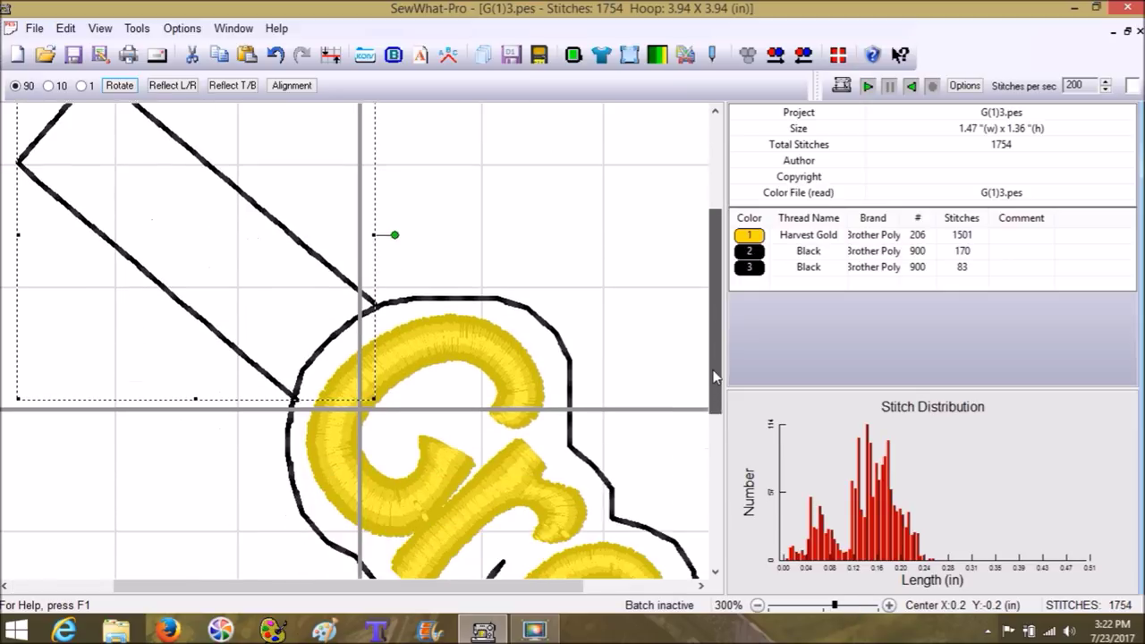
drag(239, 264, 238, 266)
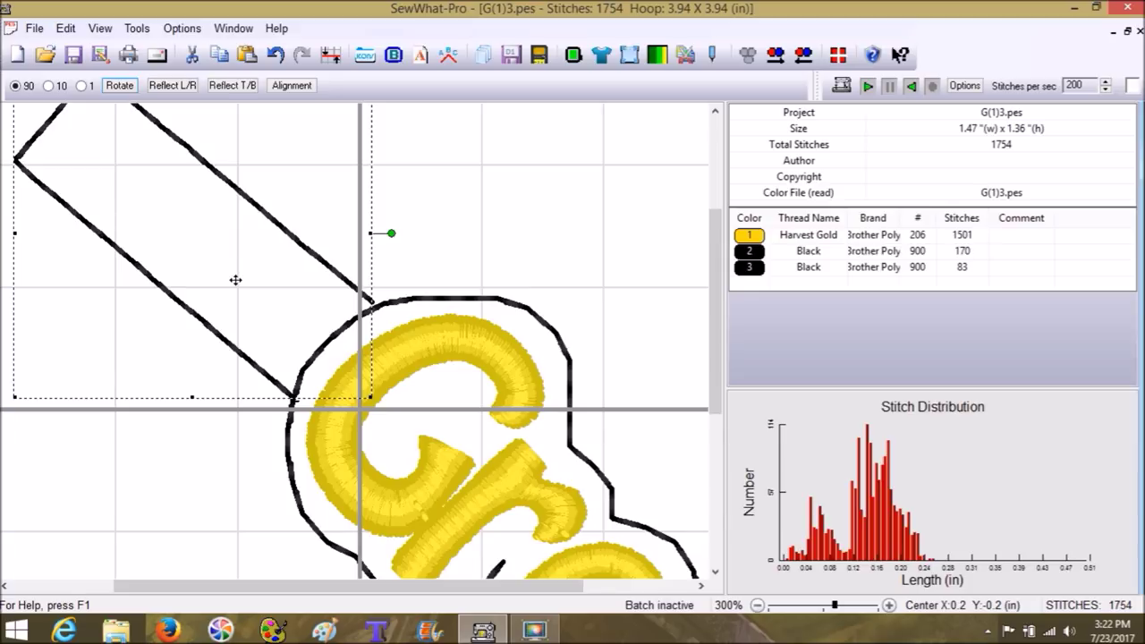
drag(238, 282, 243, 292)
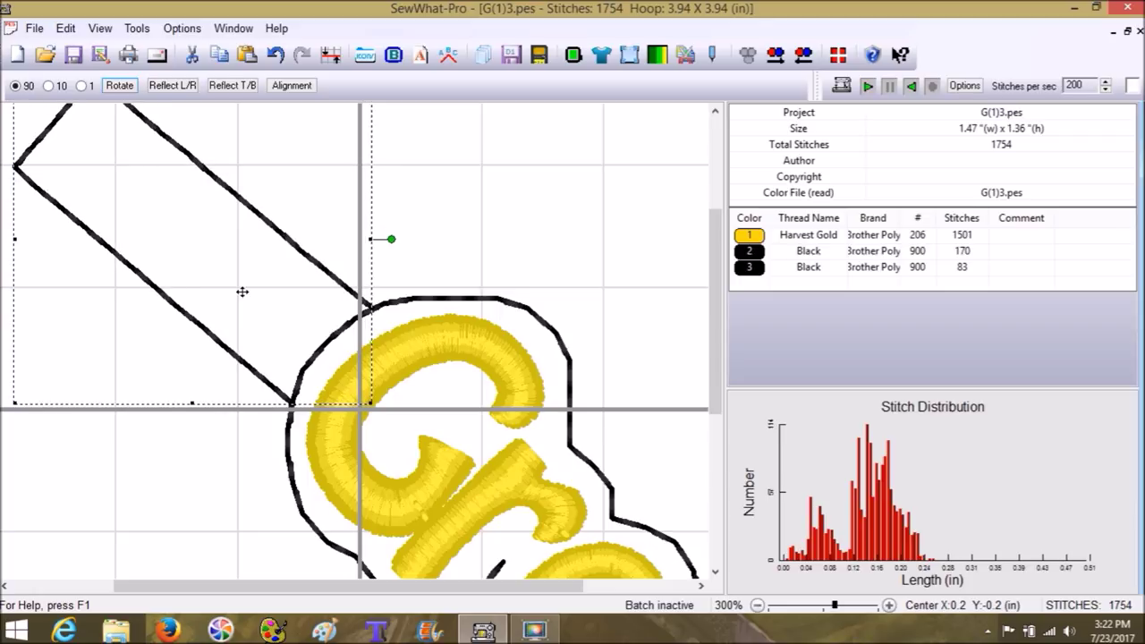
click(456, 277)
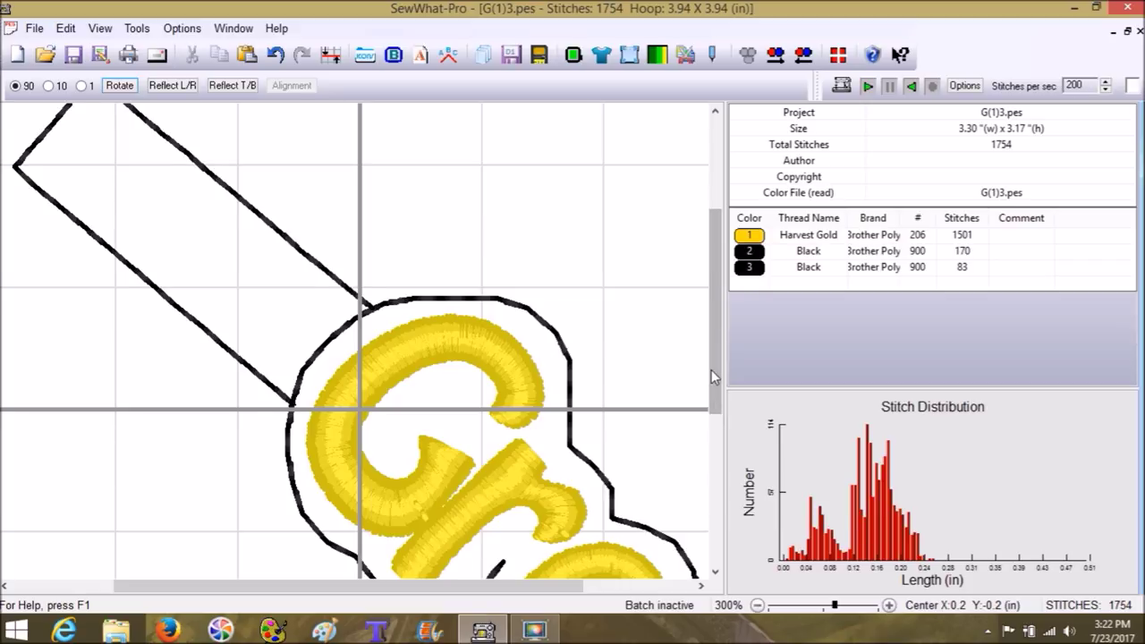
mouse_move(711, 370)
mouse_down()
mouse_move(679, 460)
mouse_move(684, 512)
mouse_move(688, 417)
mouse_move(709, 370)
mouse_up()
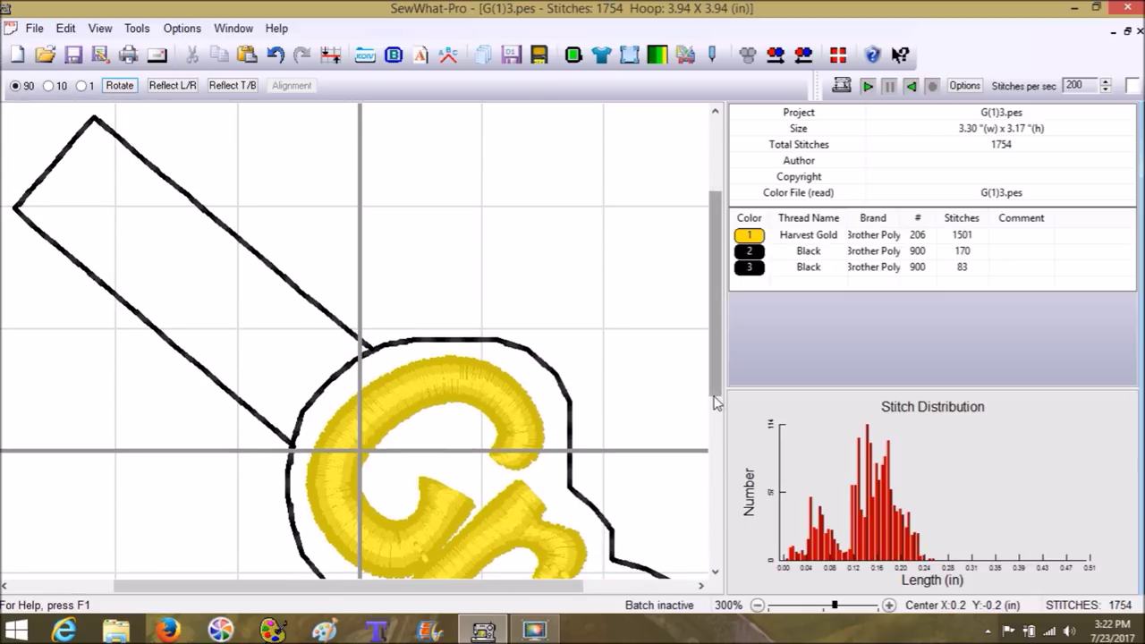
scroll(803, 607, down, 2)
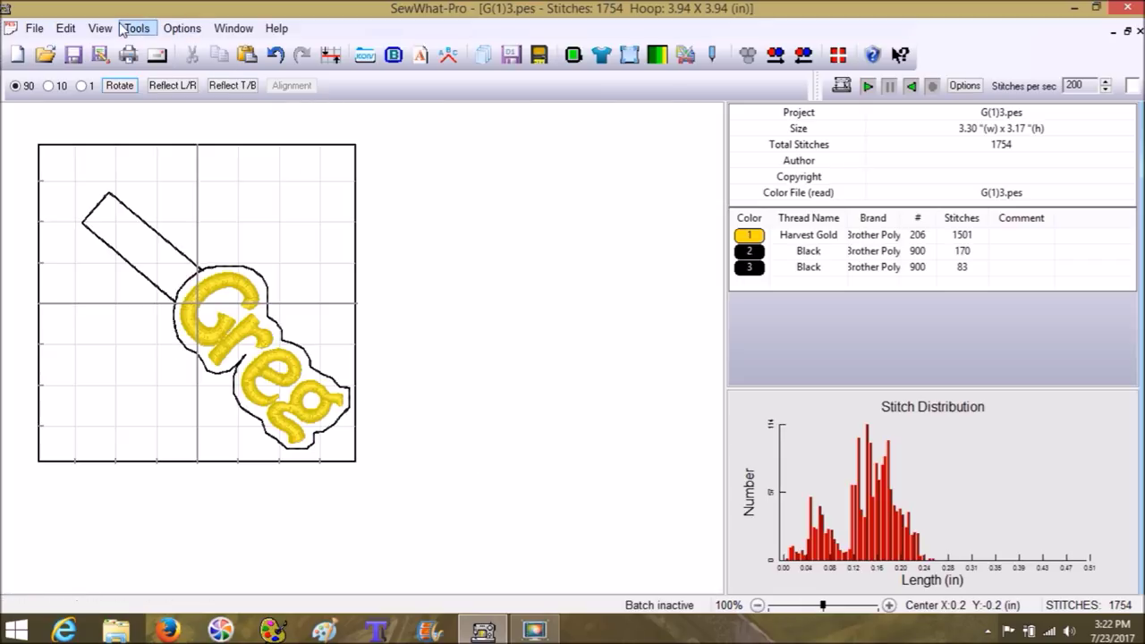
Step: Join the two adjacent Black threads into one 253-stitch Black thread and select it
click(77, 31)
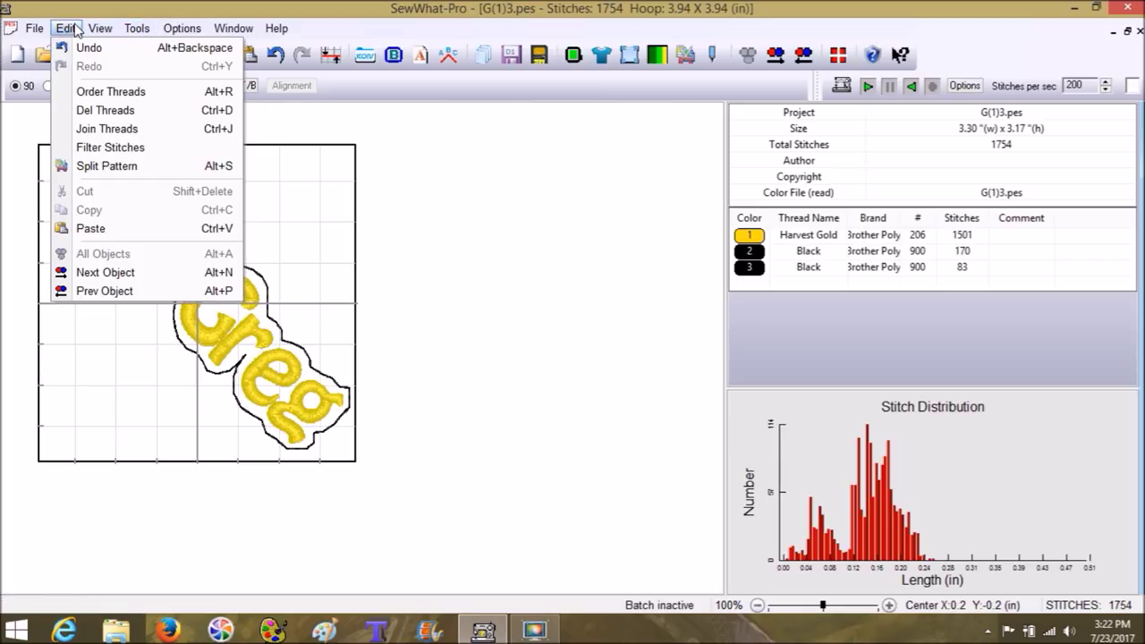
click(114, 134)
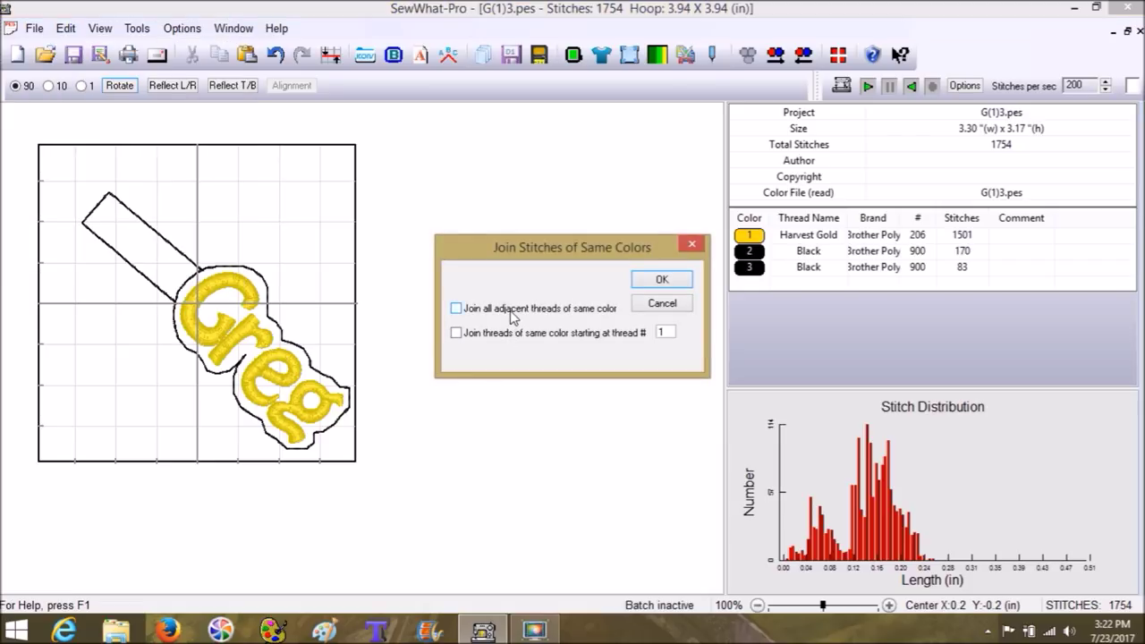
click(512, 315)
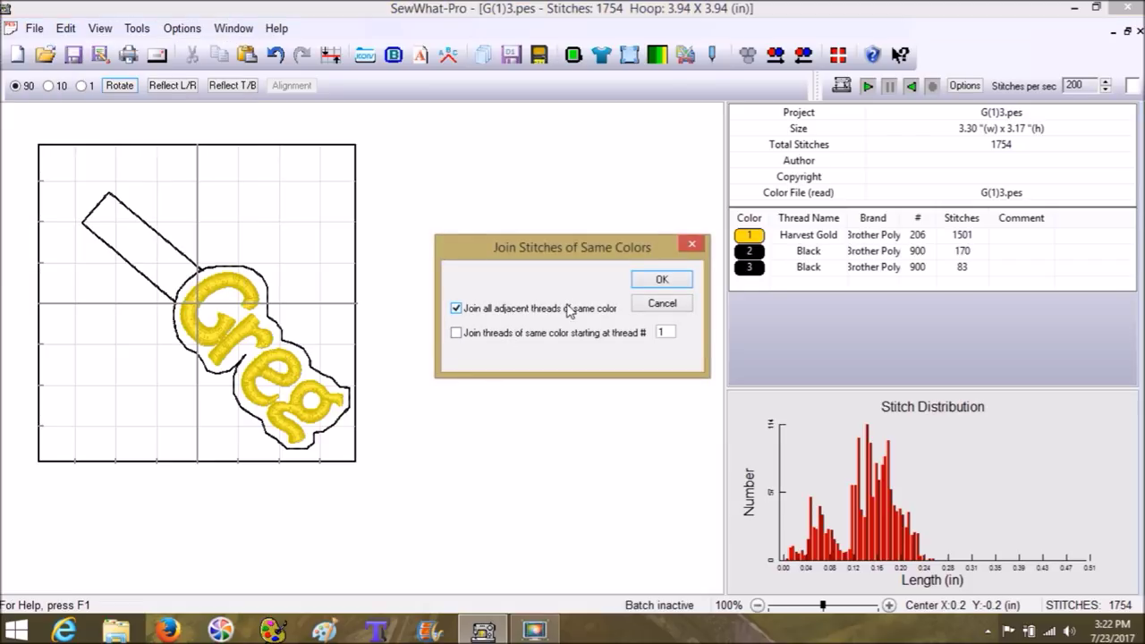
click(662, 283)
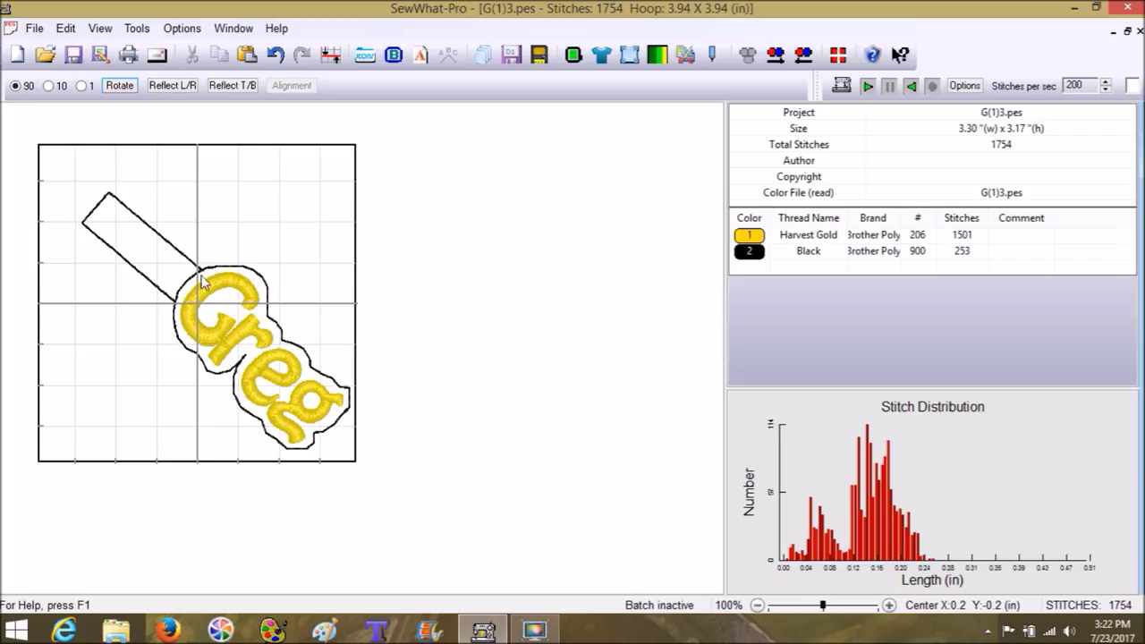
click(763, 254)
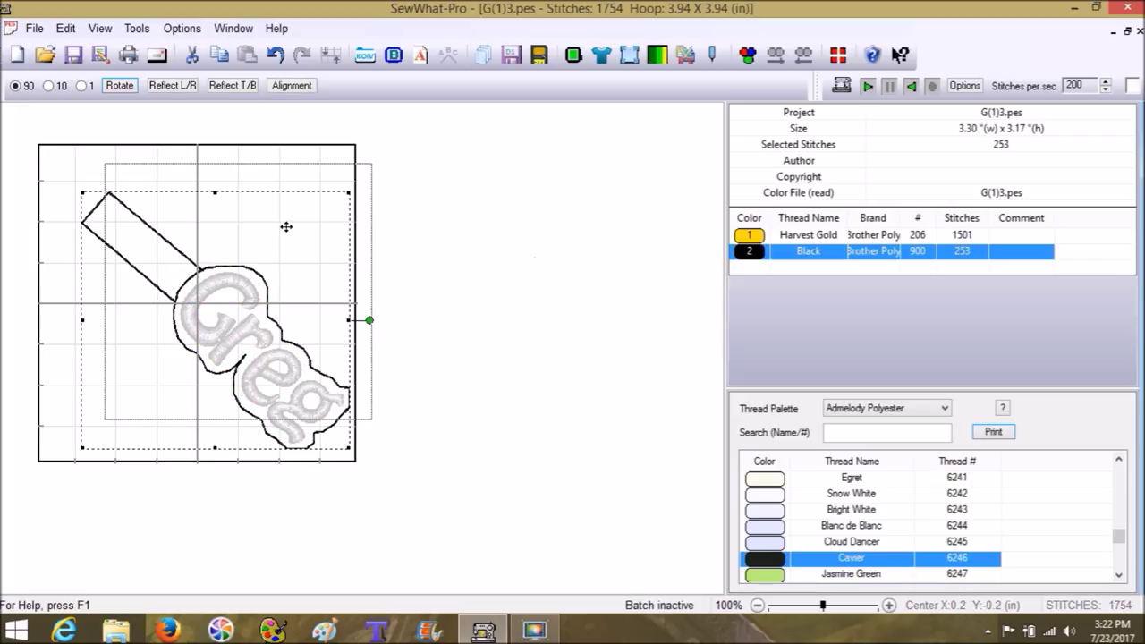
Step: Undo the accidental shift of the black outline, then copy and paste a duplicate of the whole design
click(546, 238)
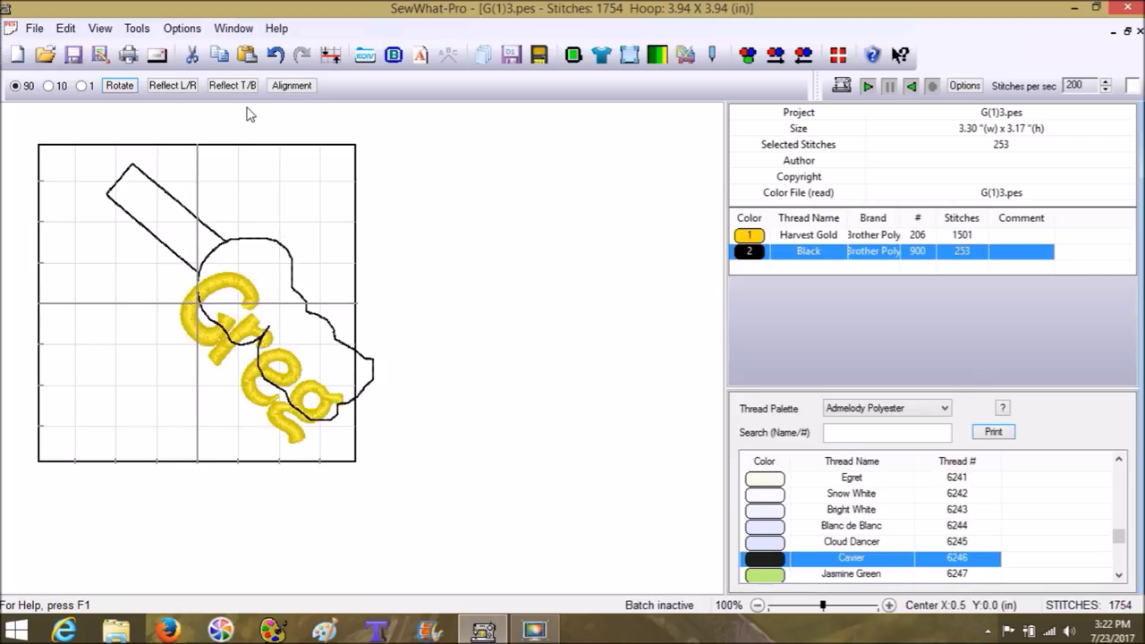
click(276, 55)
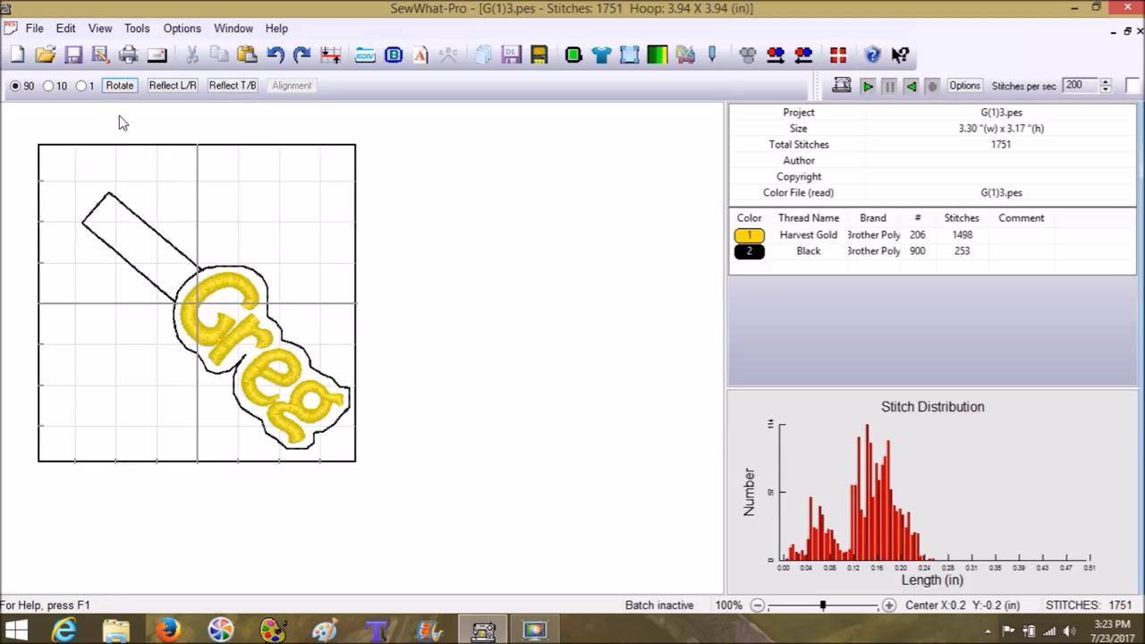
click(175, 243)
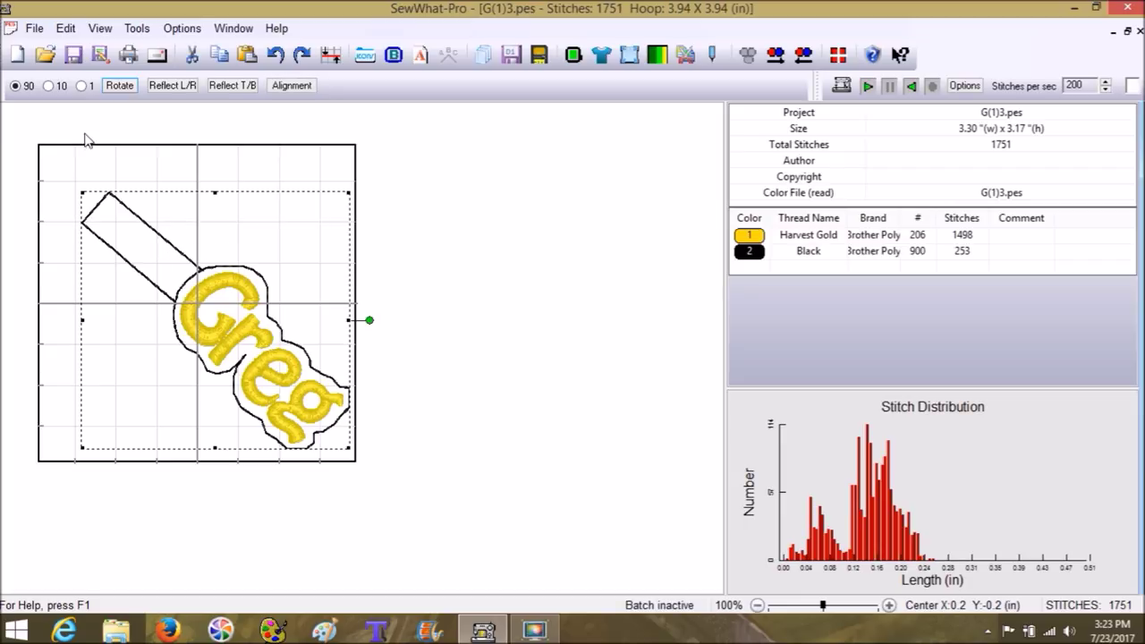
click(35, 29)
mouse_move(65, 29)
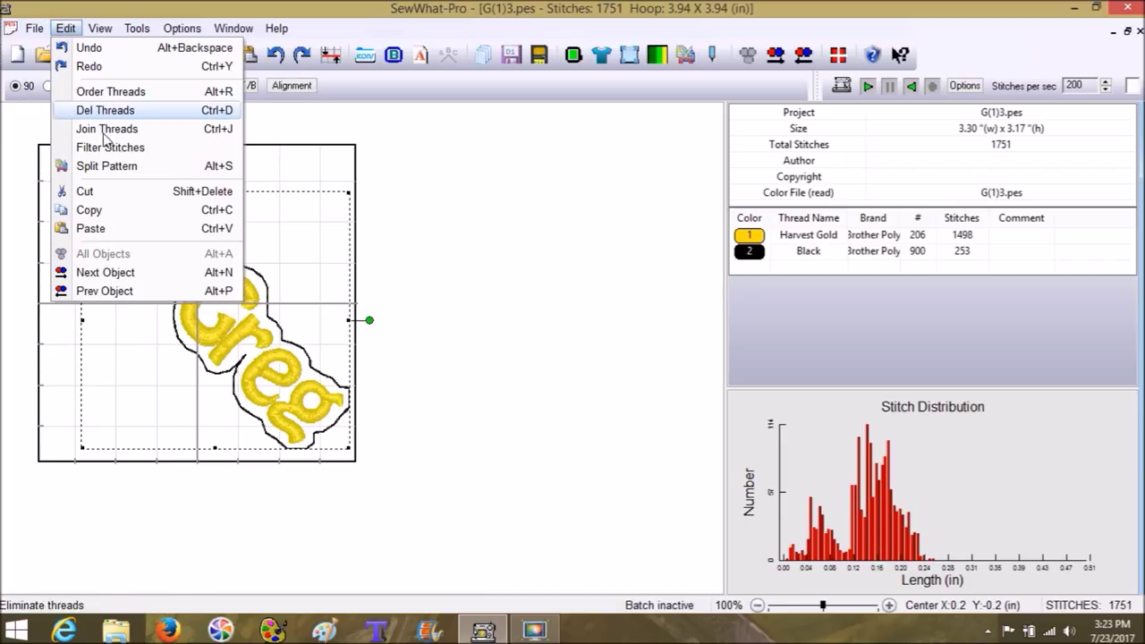
click(108, 215)
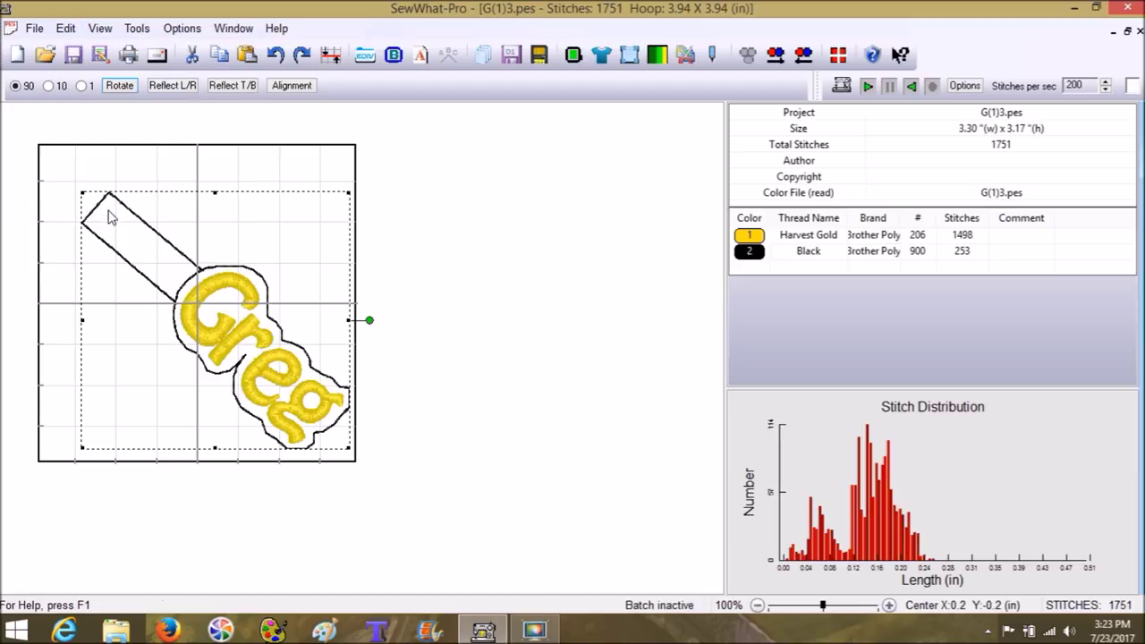
click(89, 138)
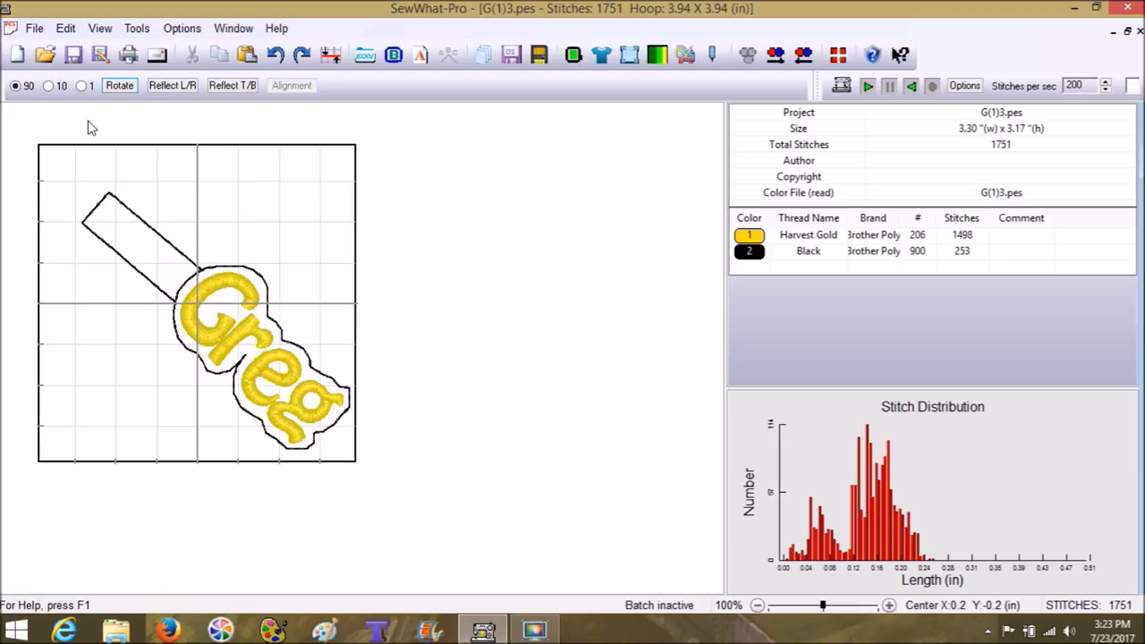
click(62, 27)
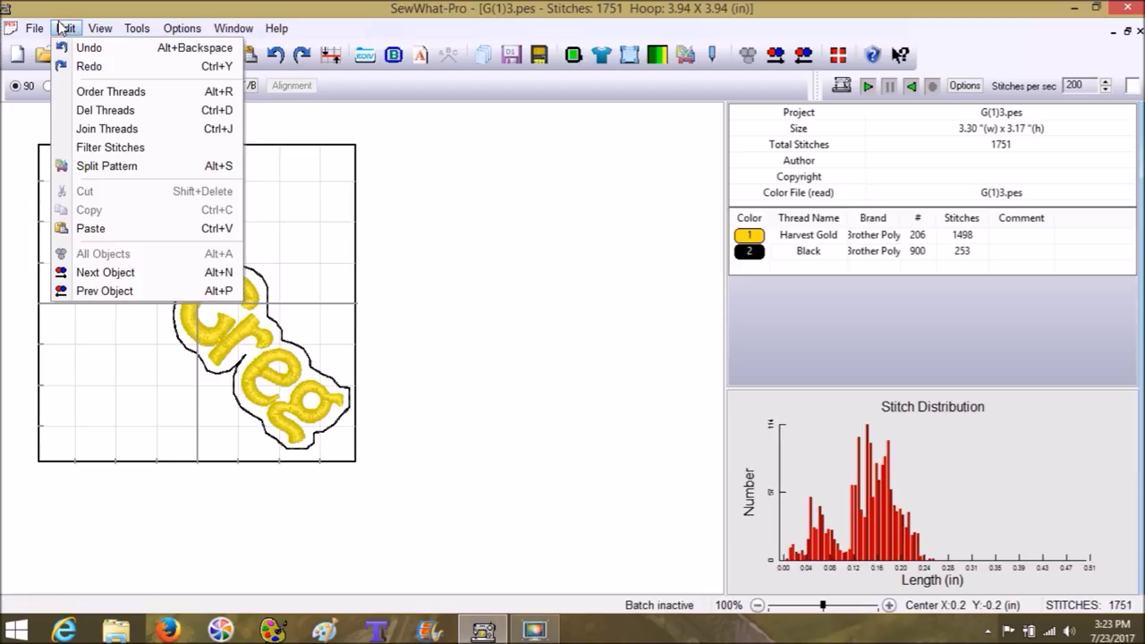
click(113, 228)
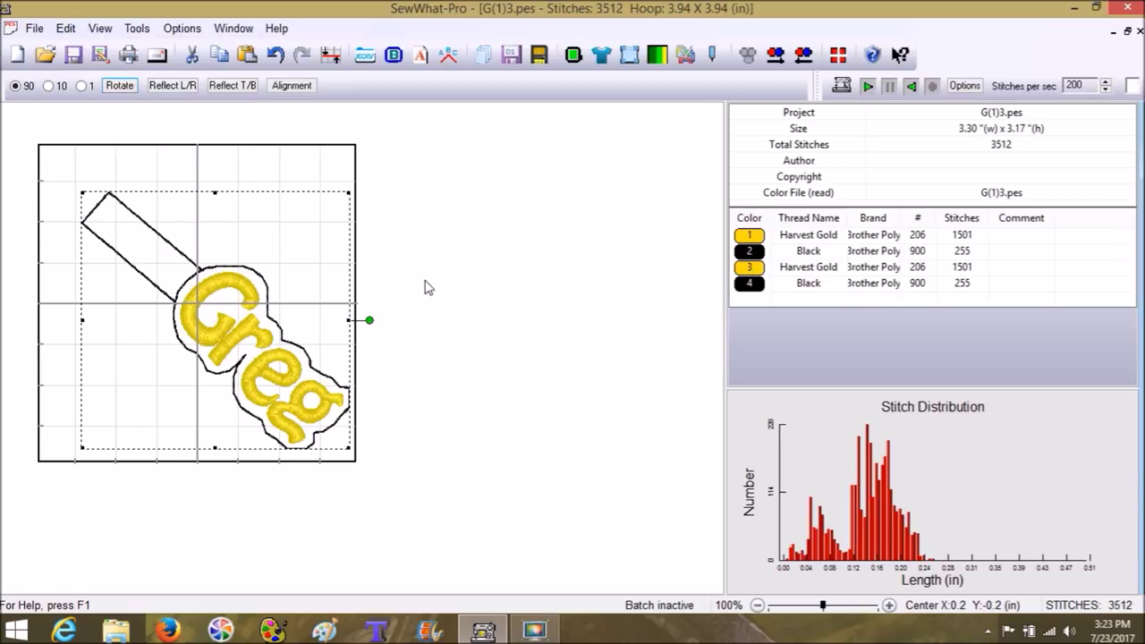
Step: Delete the second Harvest Gold thread and check the two 255-stitch Black threads
click(748, 277)
click(748, 273)
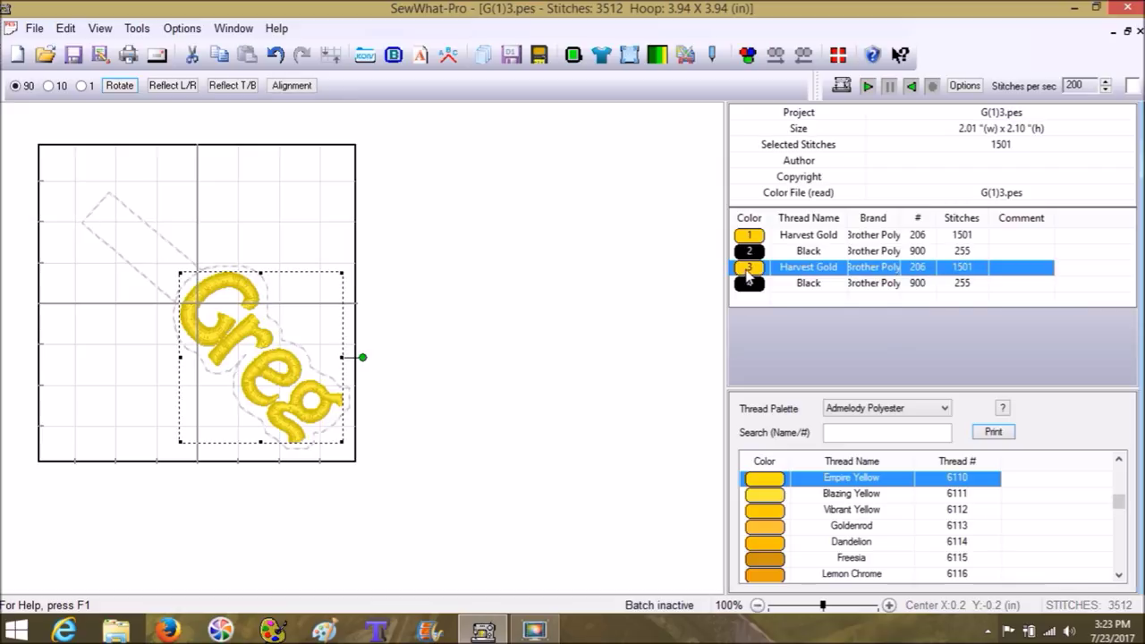
right_click(748, 269)
click(694, 272)
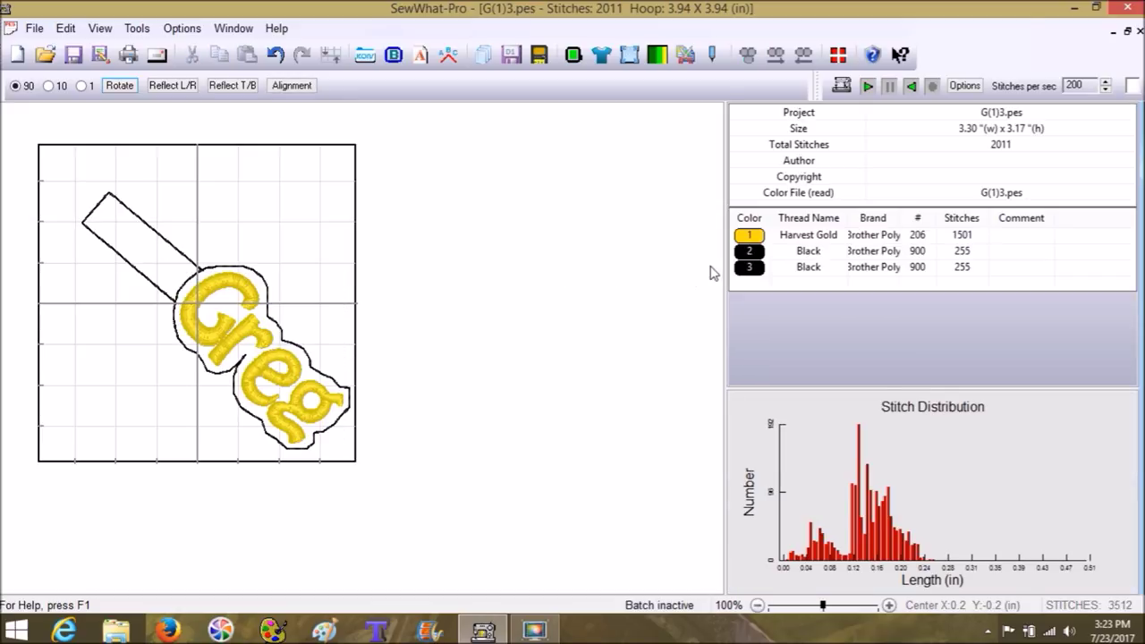
click(760, 258)
click(763, 269)
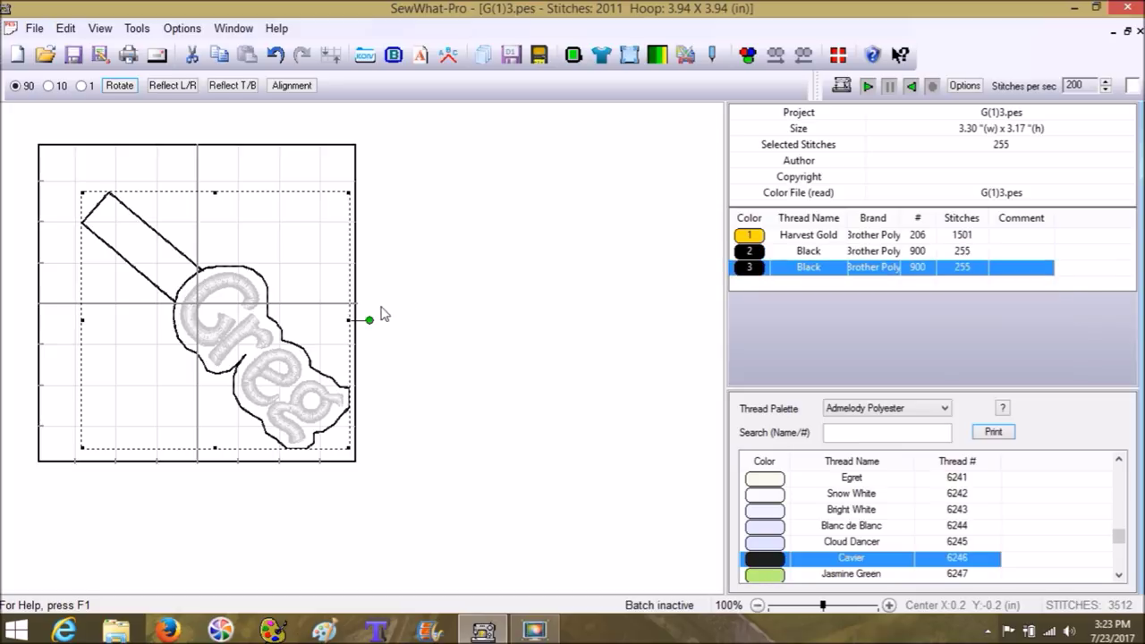
click(365, 168)
Step: In Order Threads, give row 1 new order 2 and row 2 new order 1, putting Black first
click(74, 29)
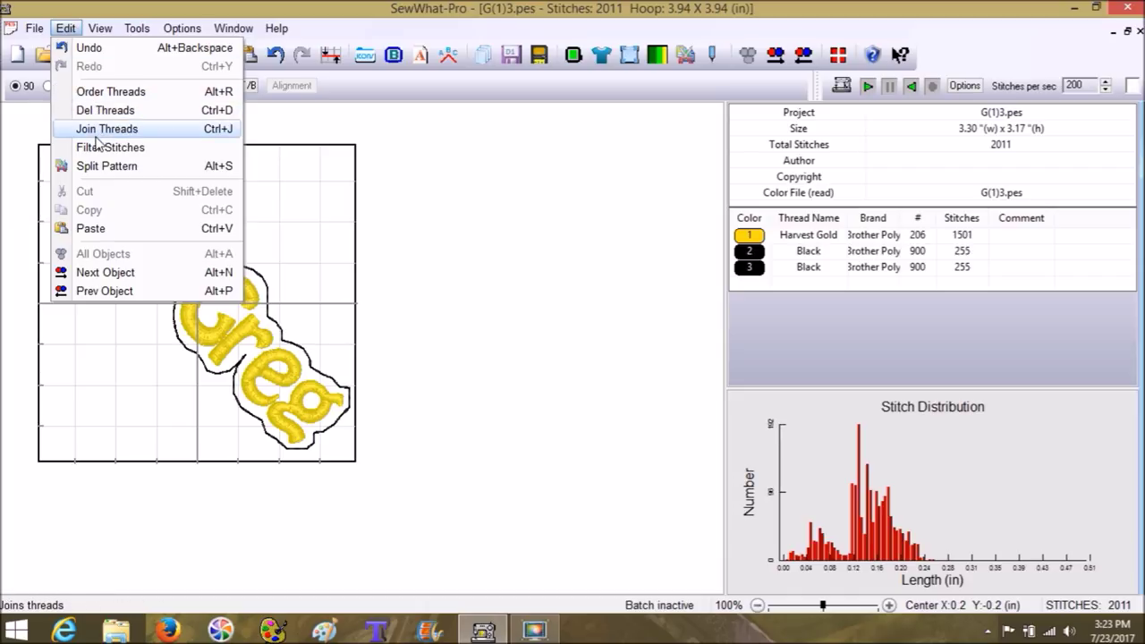
click(100, 93)
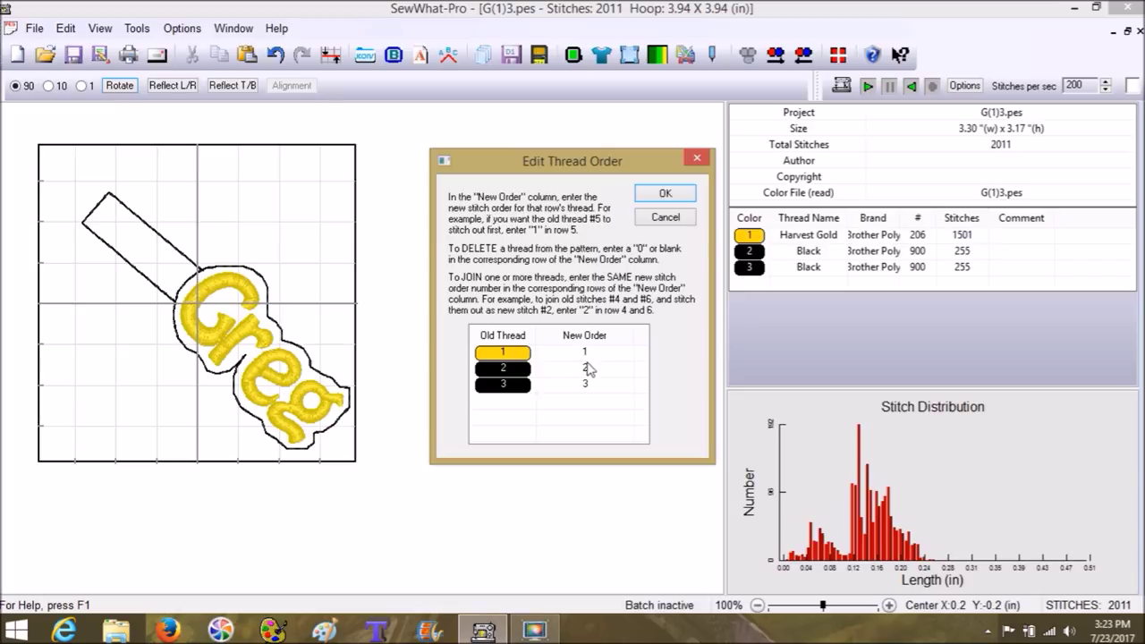
click(586, 352)
text(2)
click(595, 365)
double_click(587, 367)
text(1)
click(675, 194)
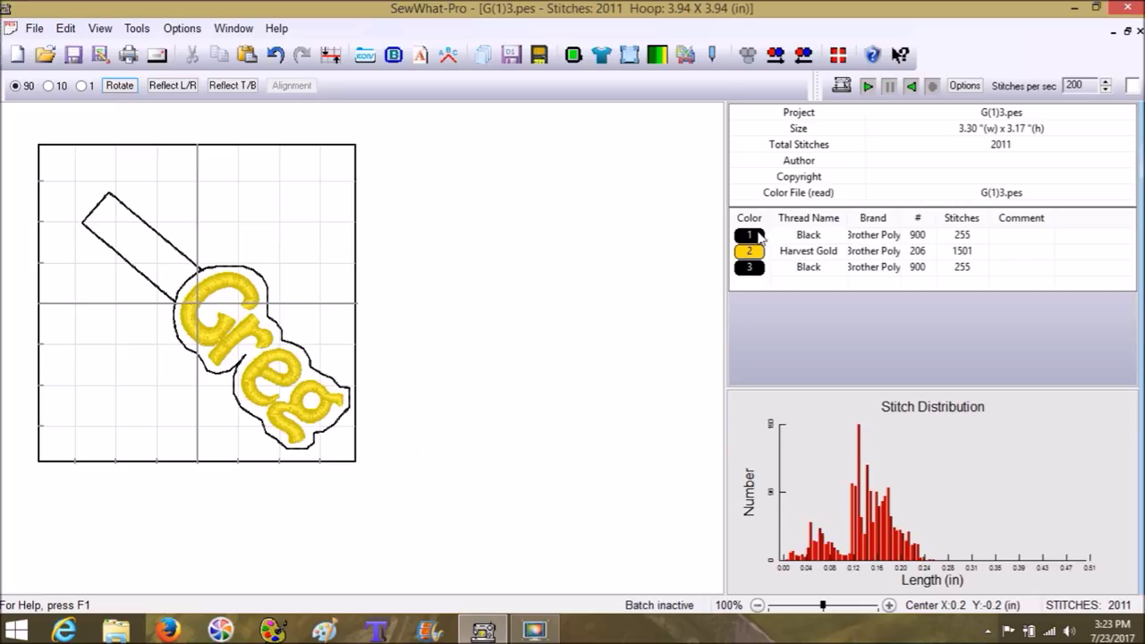
click(760, 237)
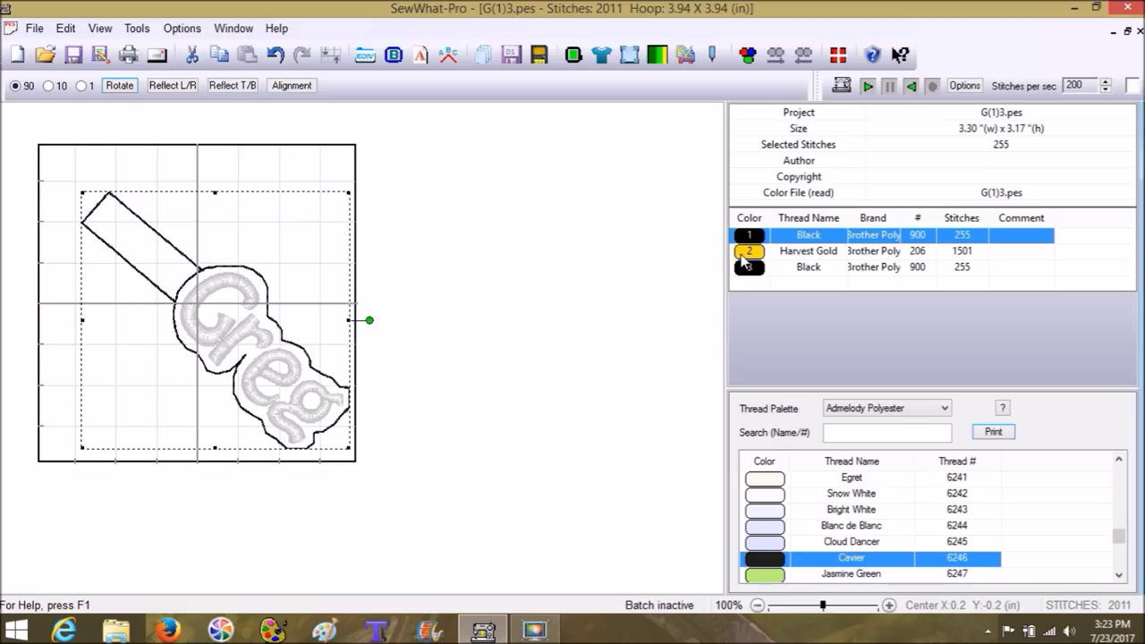
click(742, 259)
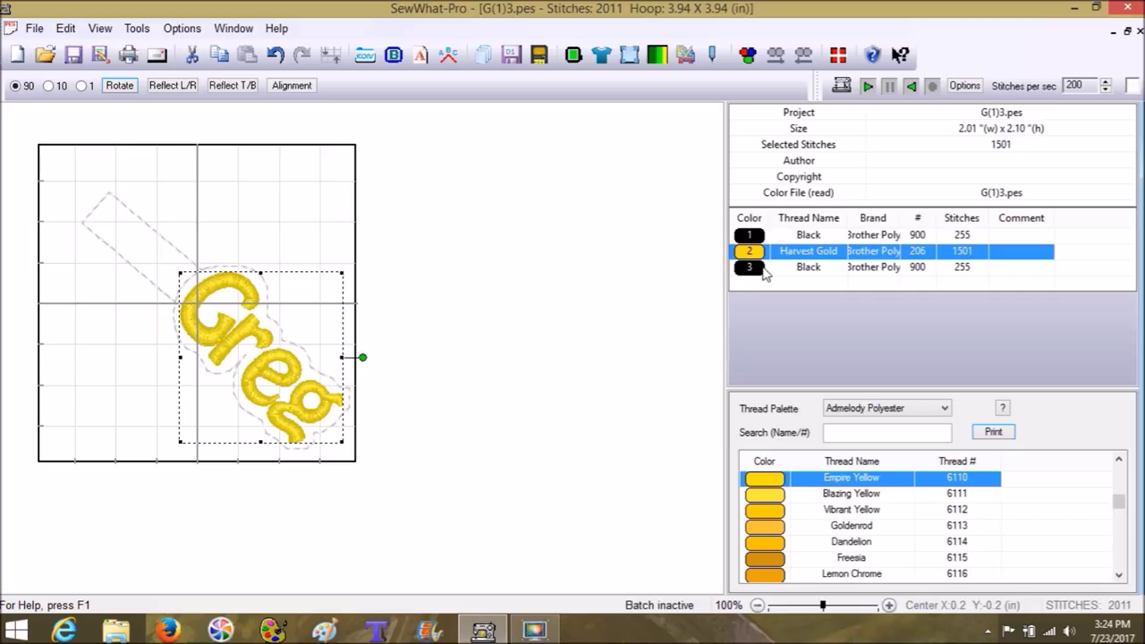
click(763, 267)
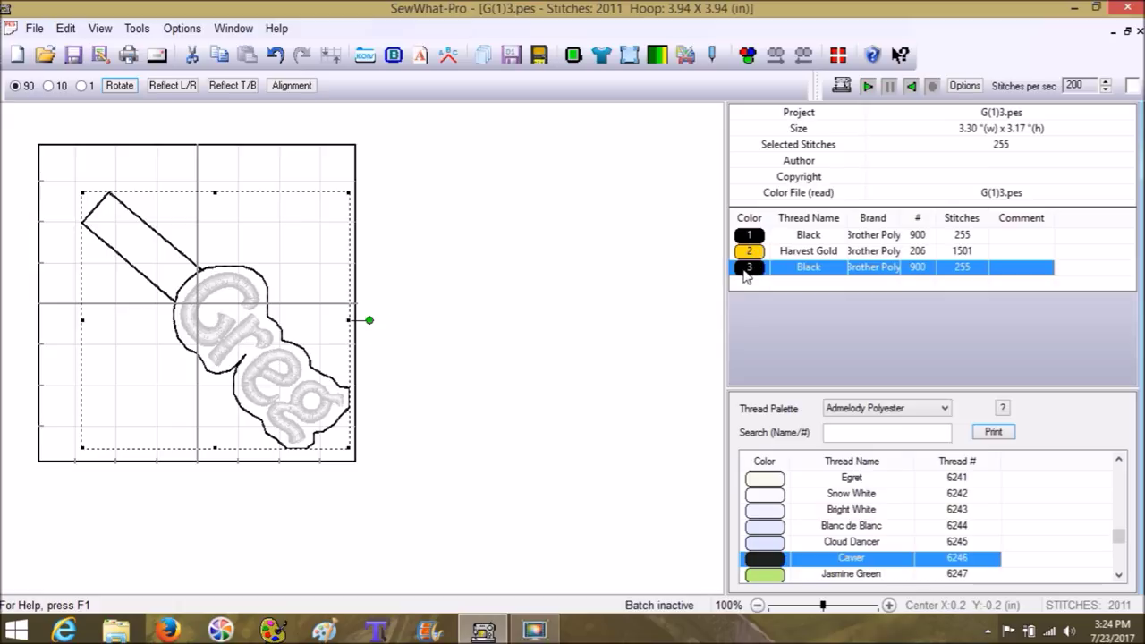
click(513, 286)
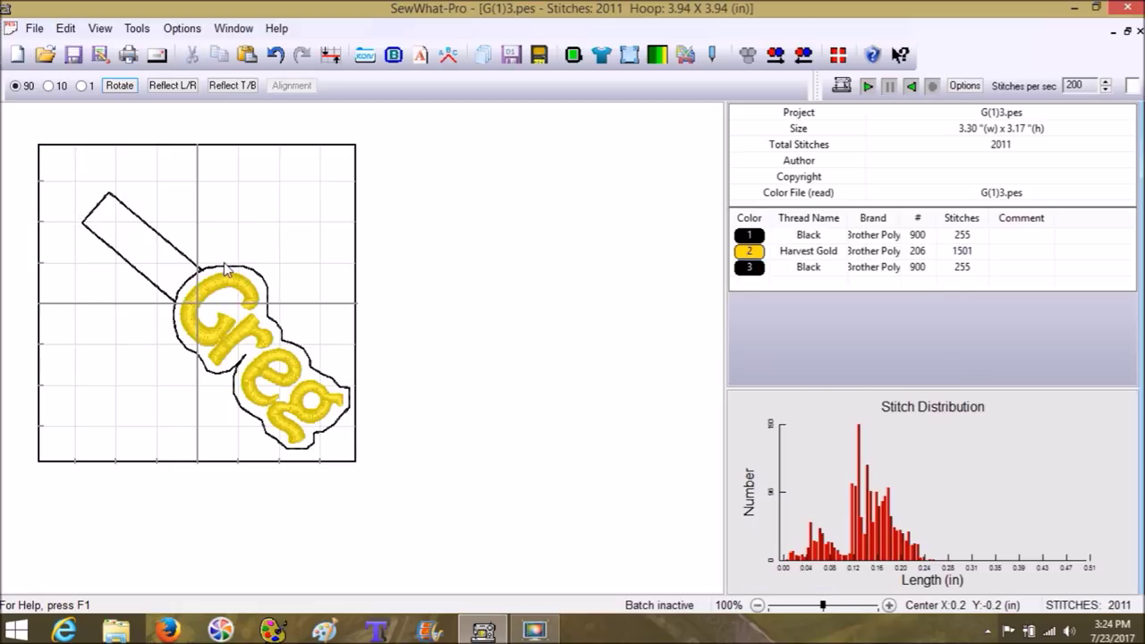
click(247, 279)
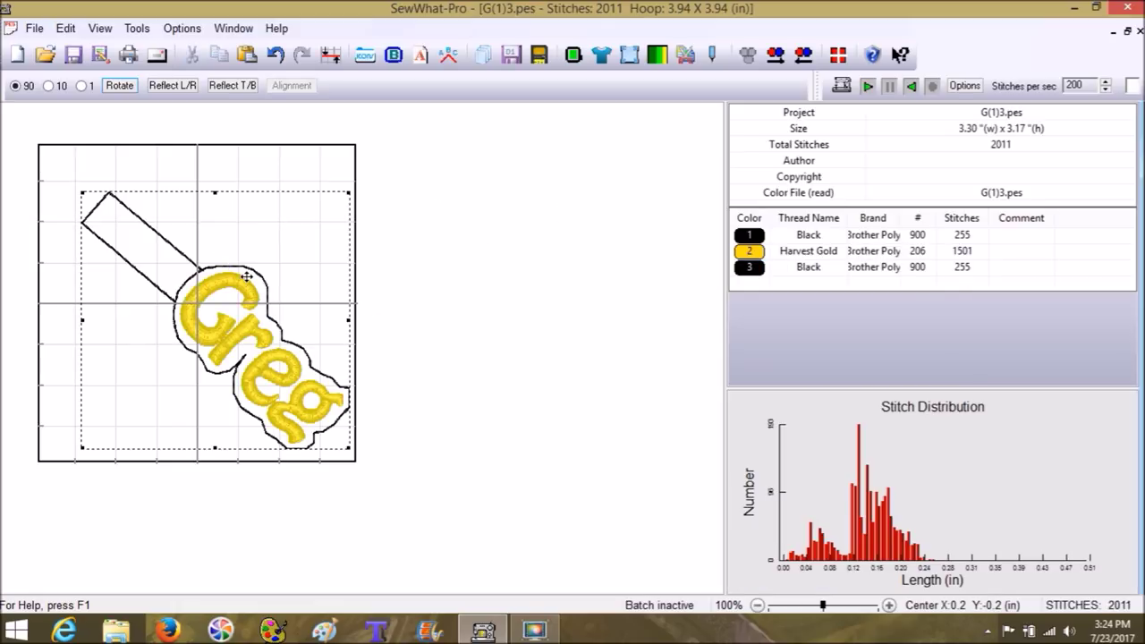
Step: Resize the design to a 3.88-inch width with aspect locked, then center it in the hoop
click(630, 56)
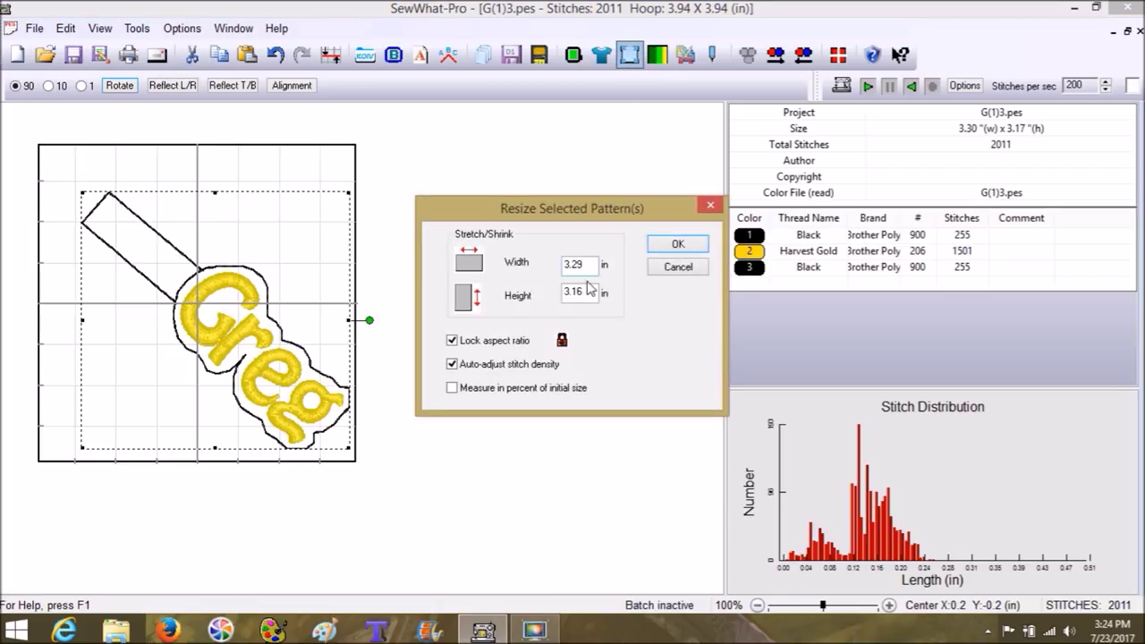
drag(589, 265, 530, 261)
text(3.88)
click(678, 246)
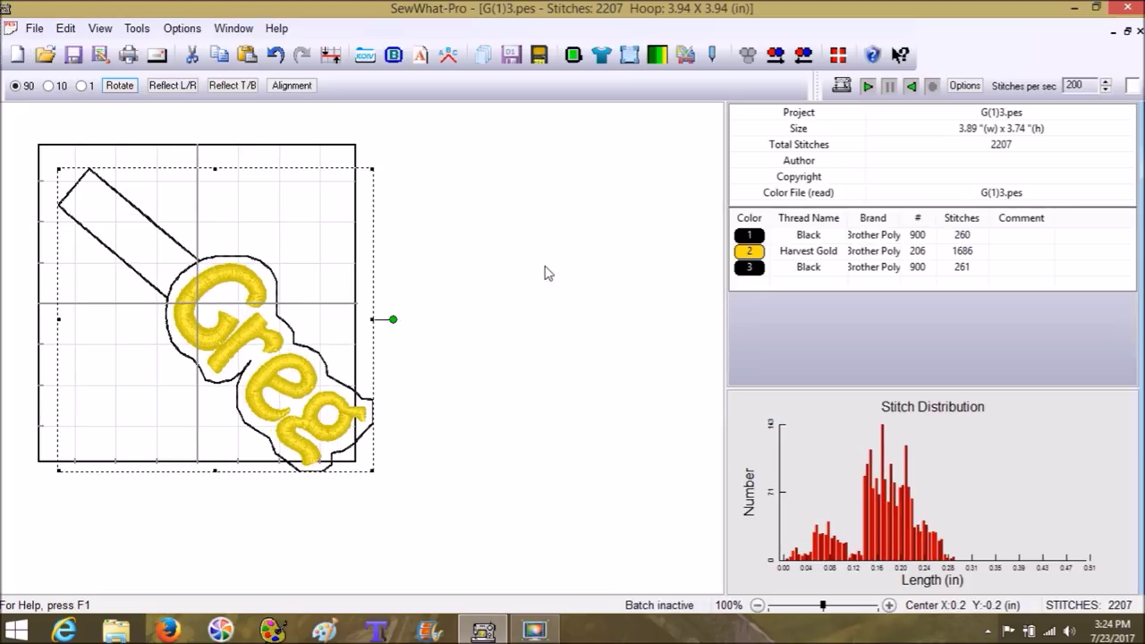
click(838, 56)
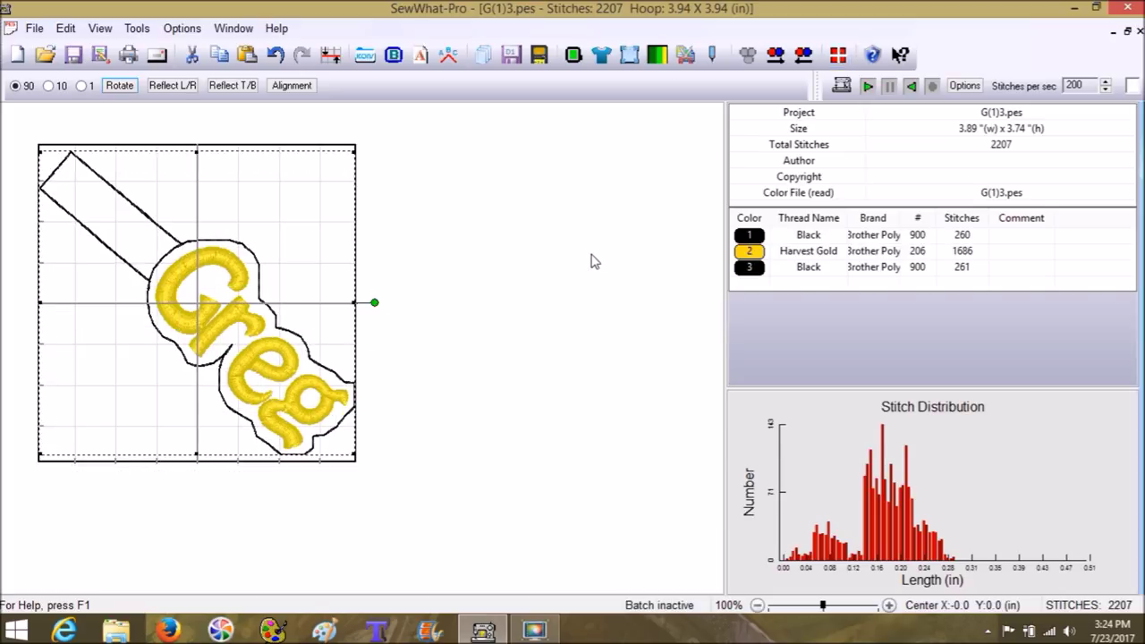
Step: Save As 'Greg Keyfob' on the Desktop, replacing the existing greg keyfob.pes
click(40, 29)
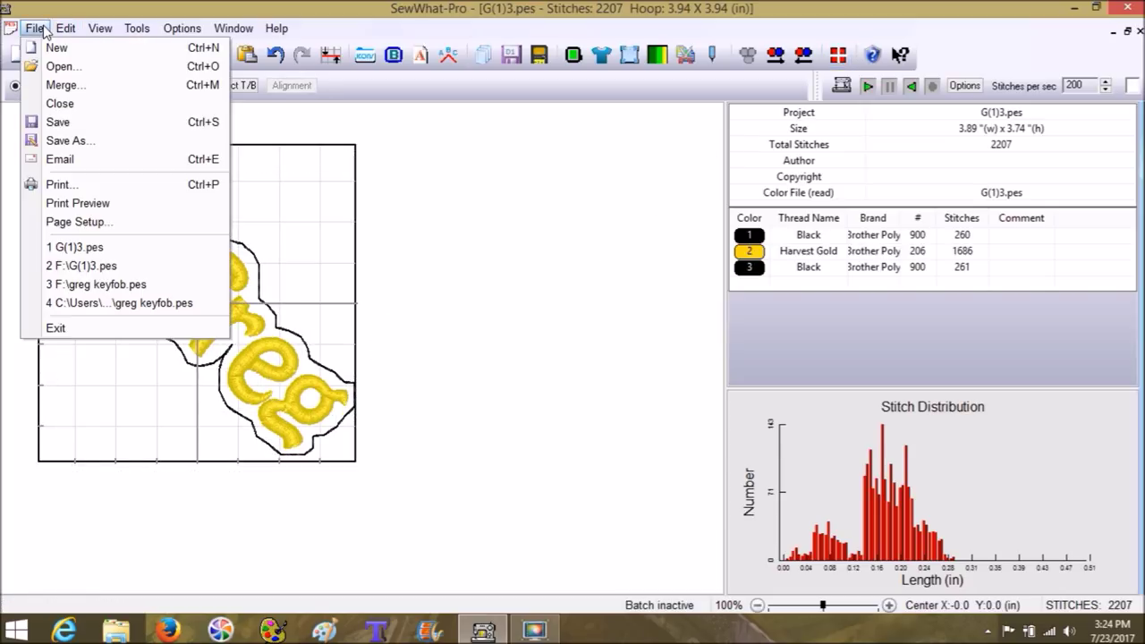
click(59, 141)
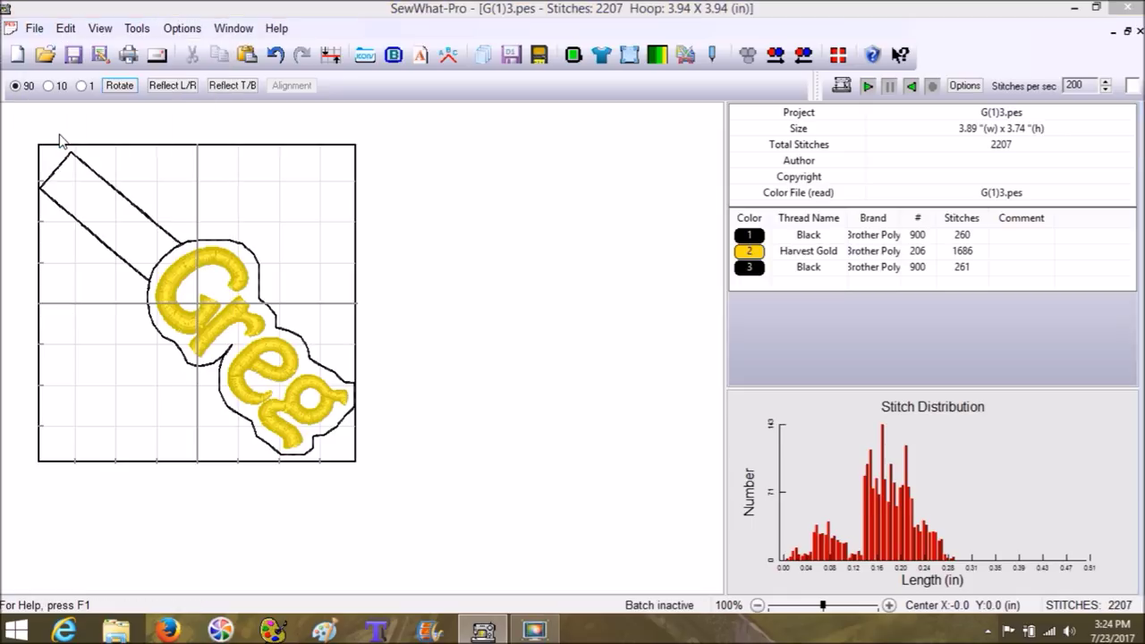
click(308, 239)
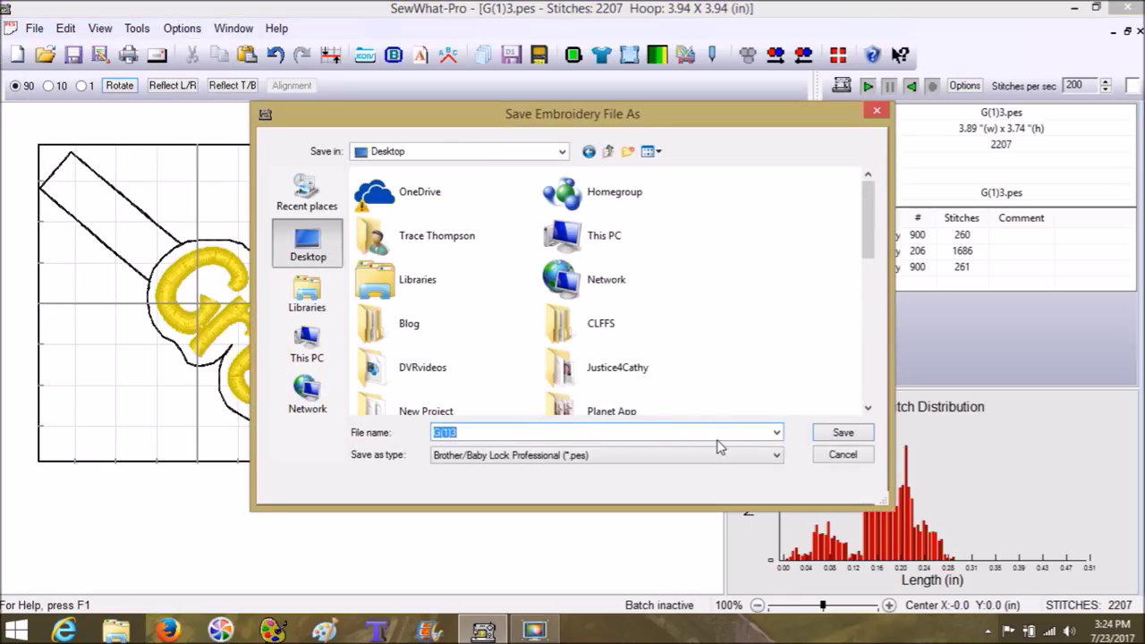
text(Greg )
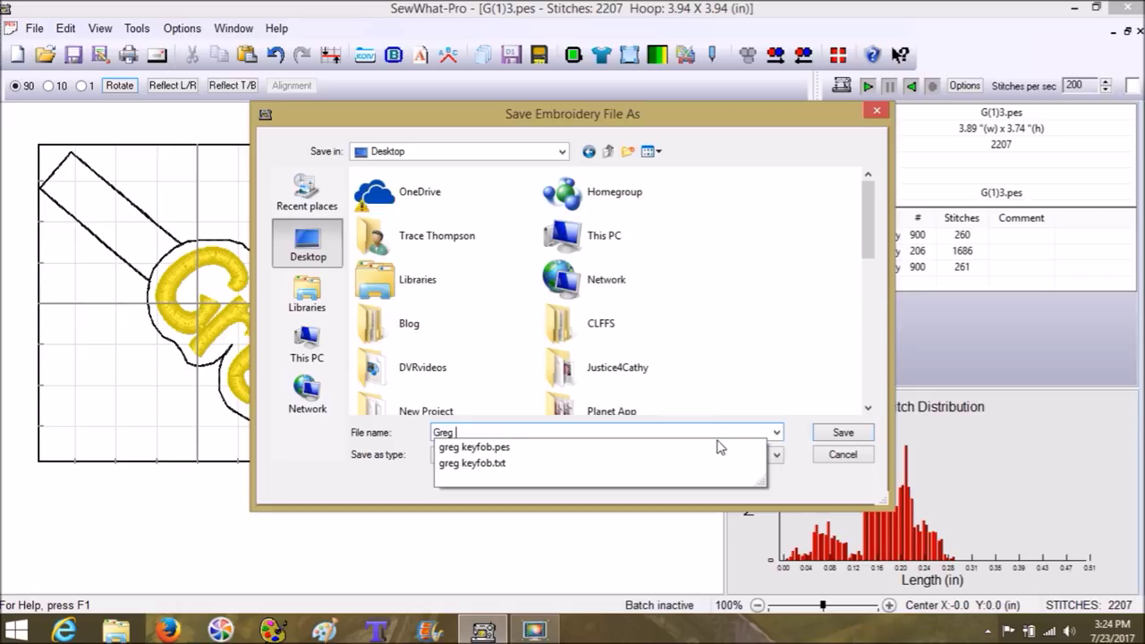
text(Keyfon)
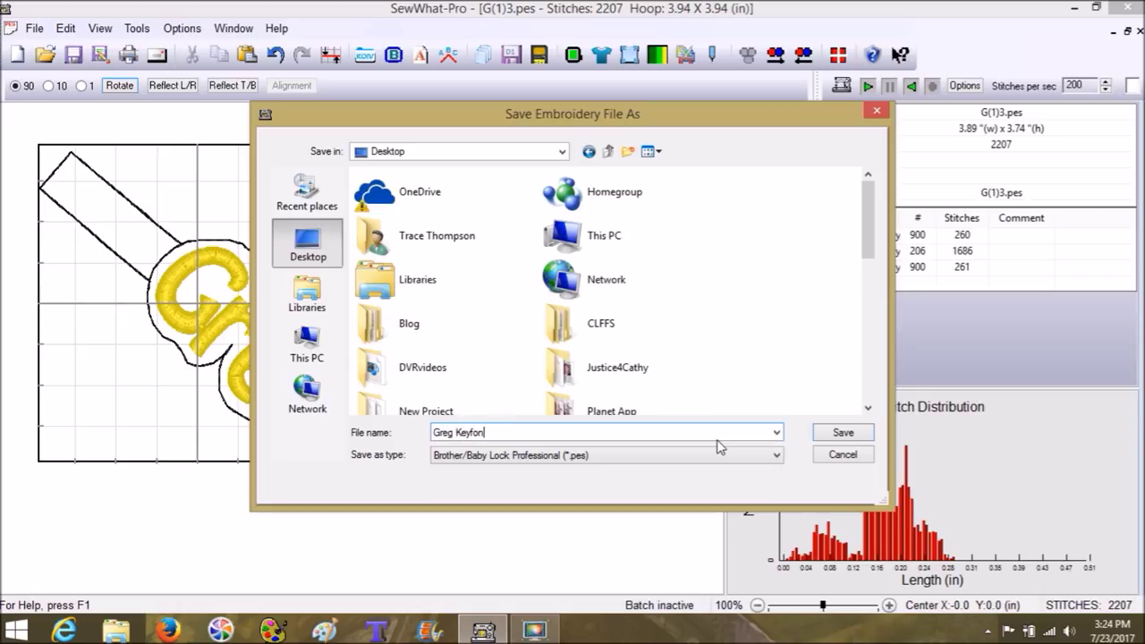
key(BackSpace)
text(b)
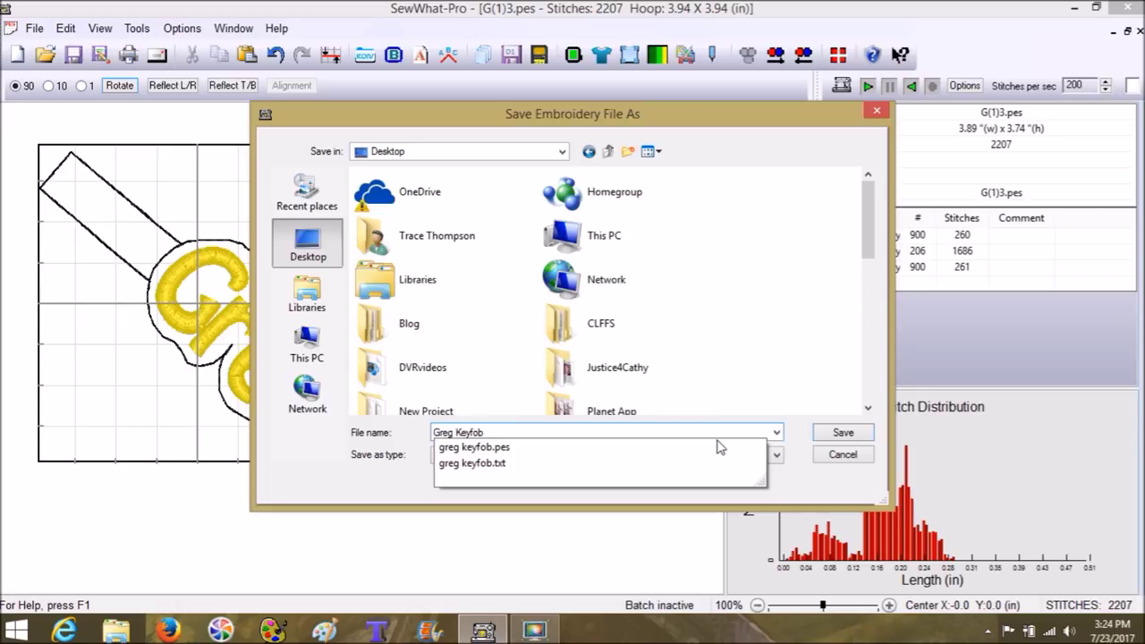
key(Escape)
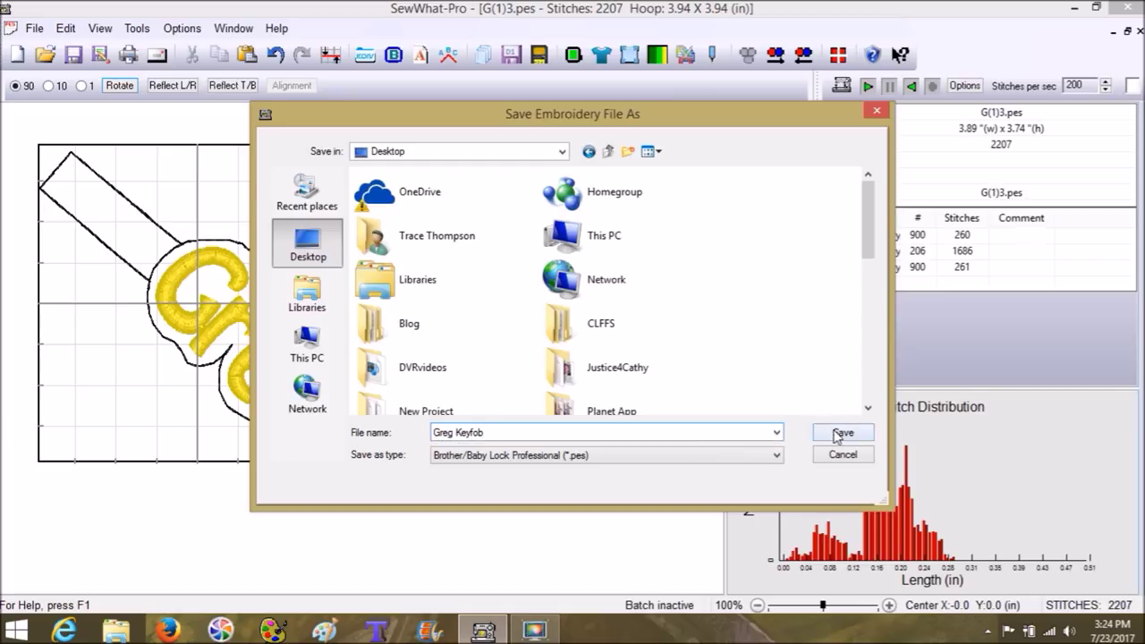
click(833, 434)
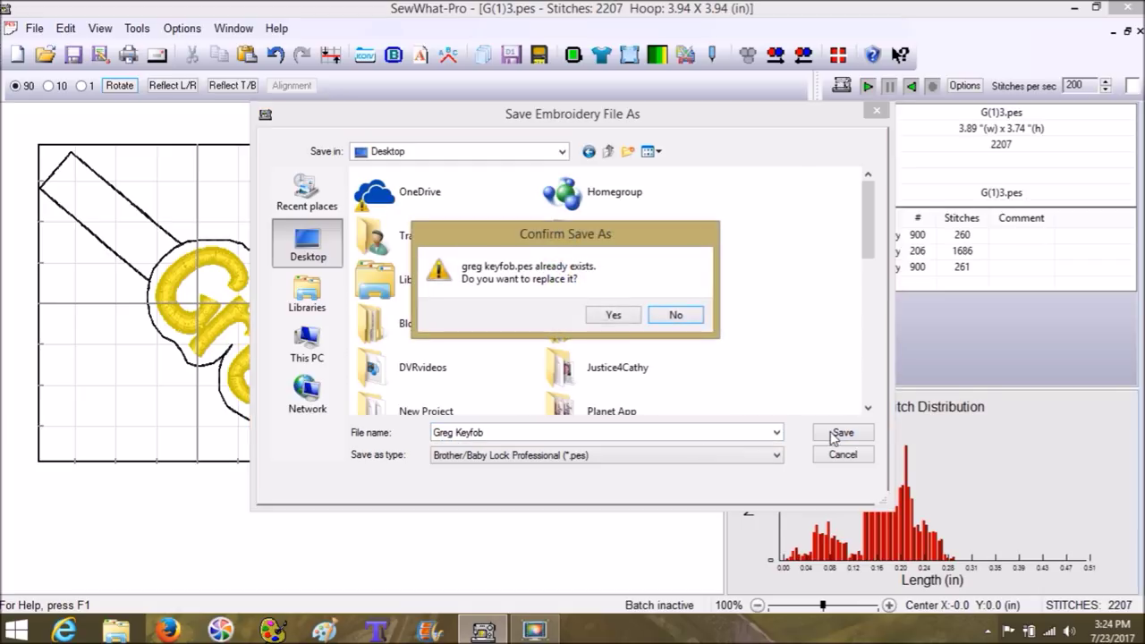
click(611, 316)
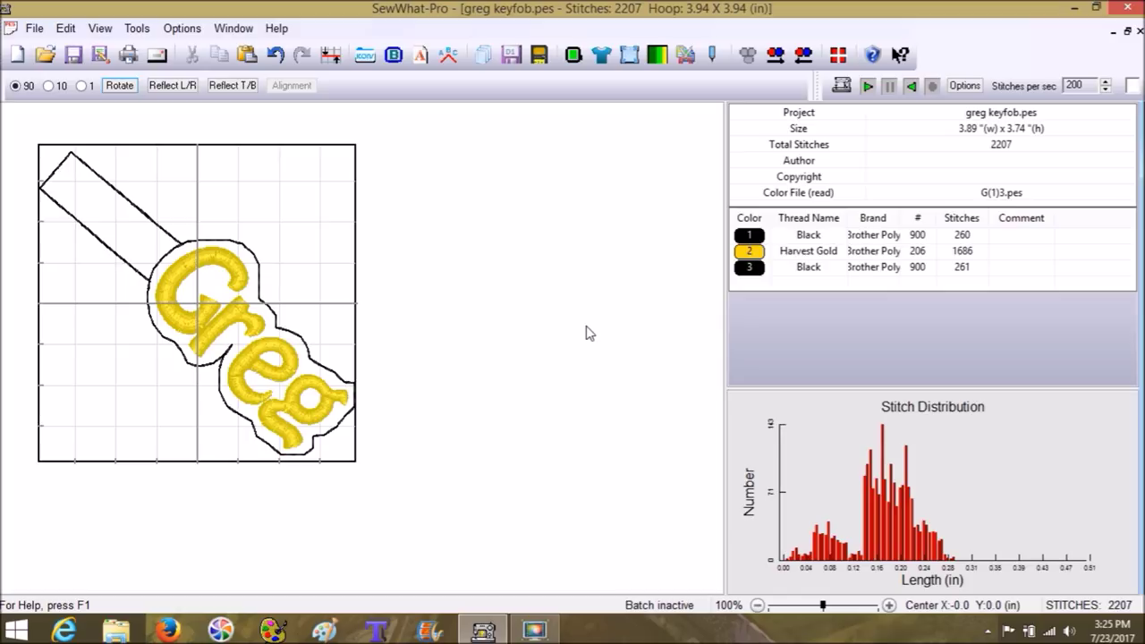
Step: Show the slideshow photo of the embroidery hoop with white vinyl and a green thread spool
click(533, 632)
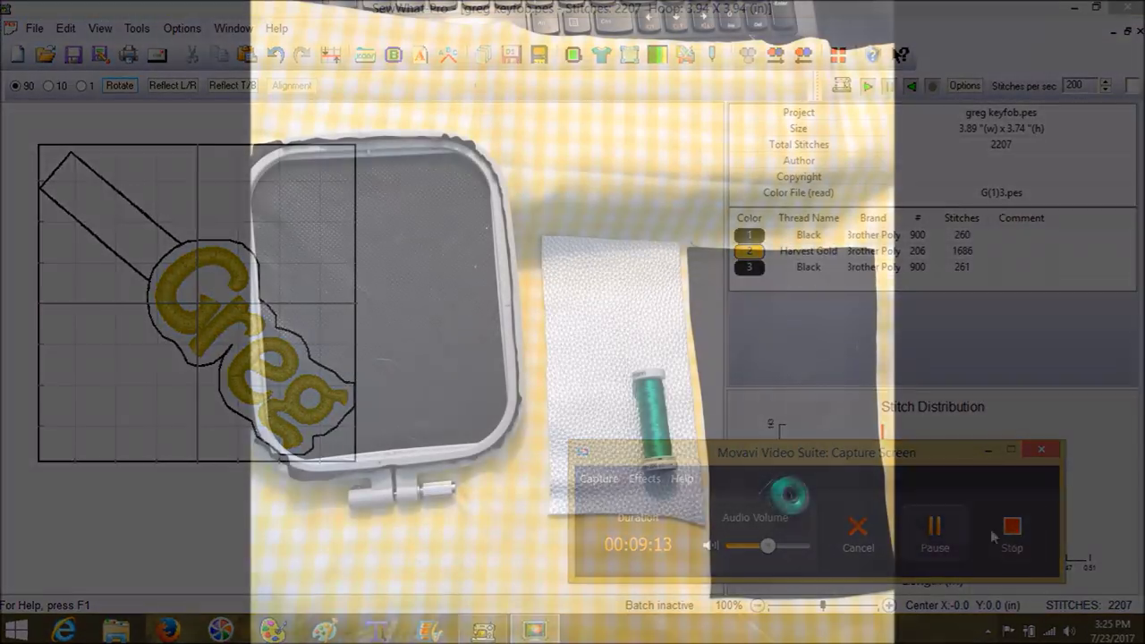